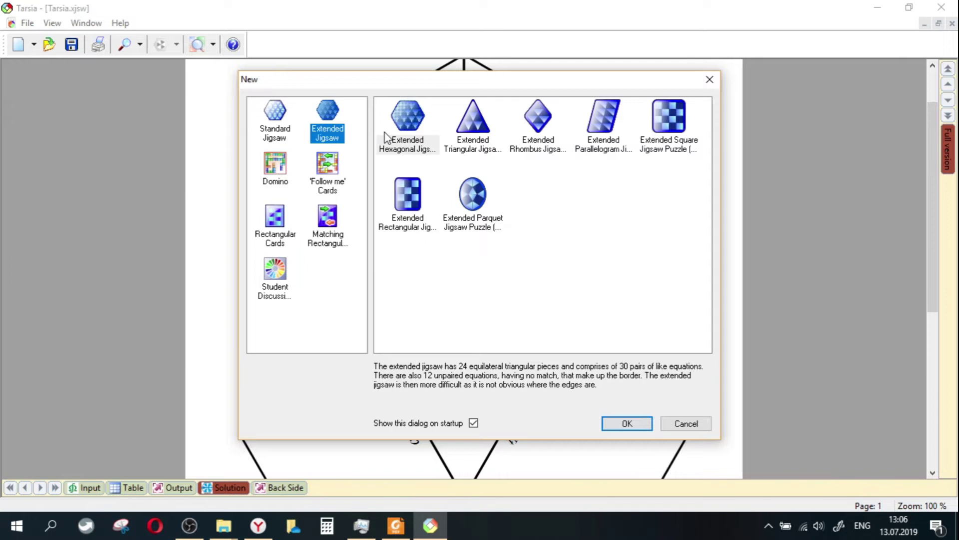
Look through the domino, 'Follow me' cards, rectangular cards and student discussion circle templates for a new activity.
click(299, 166)
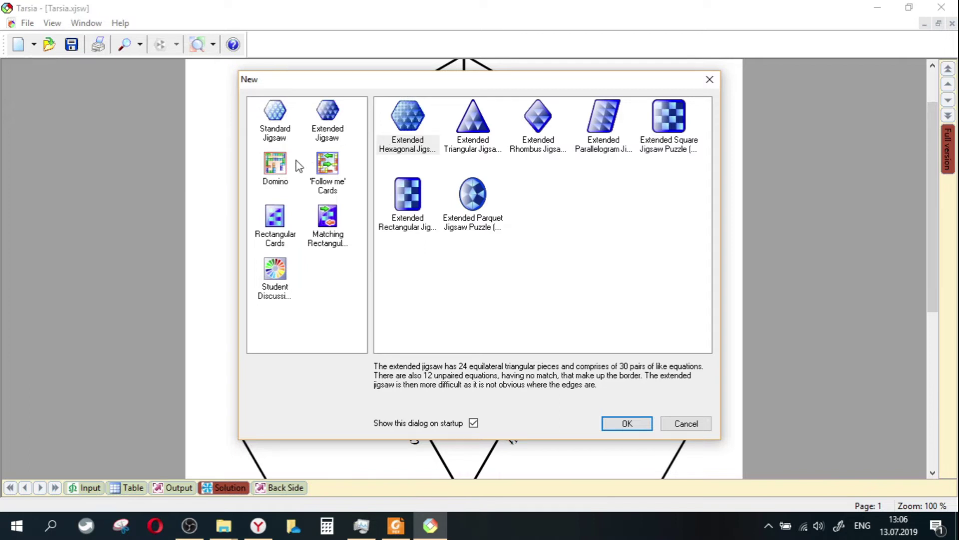
click(276, 165)
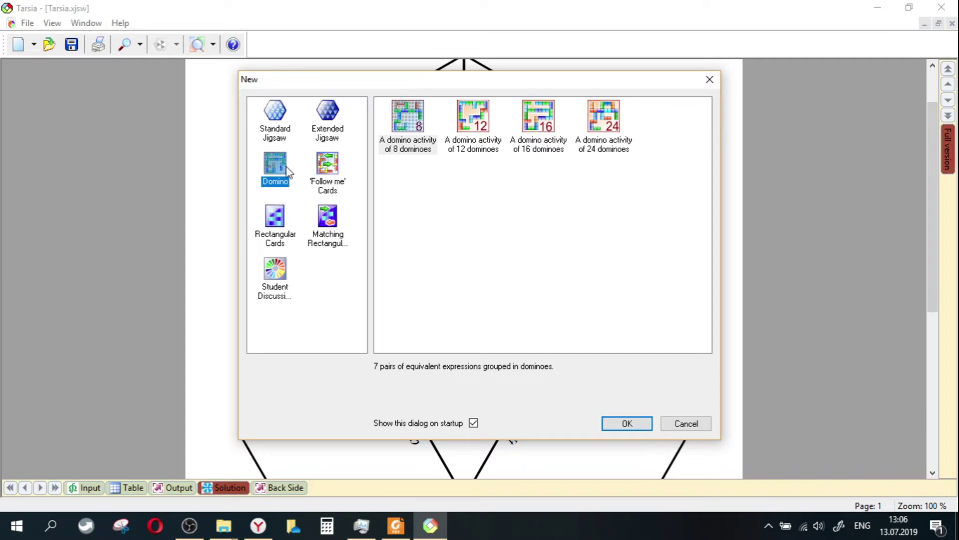
click(323, 175)
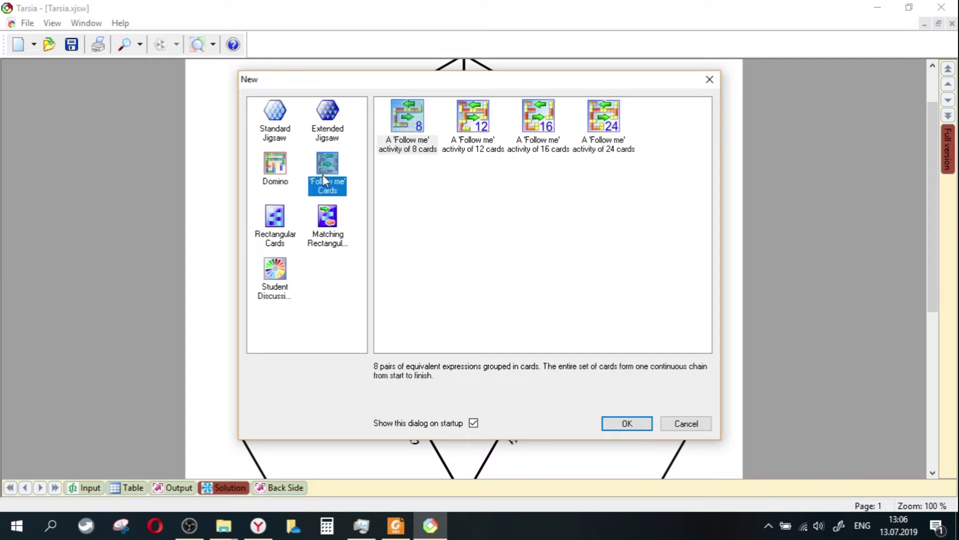
click(282, 227)
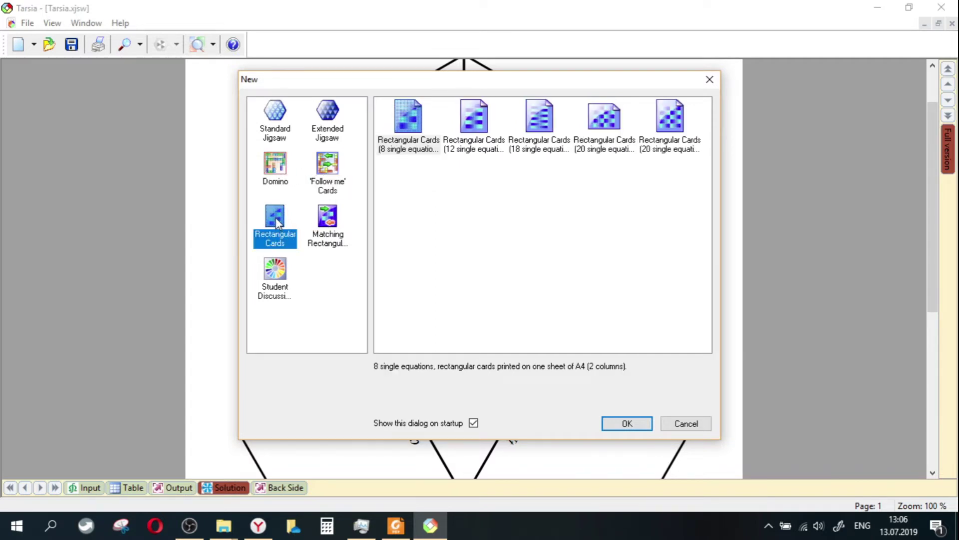
click(323, 220)
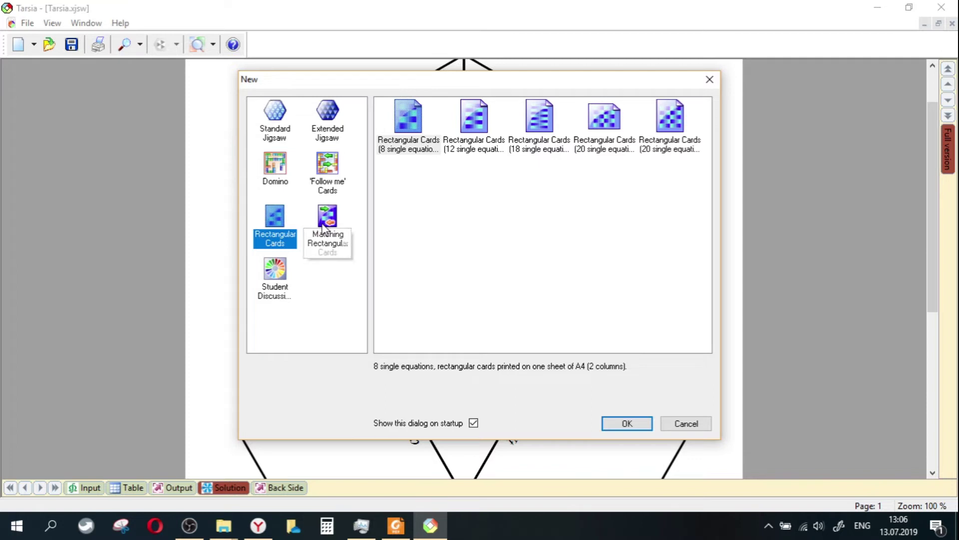
click(284, 274)
click(474, 136)
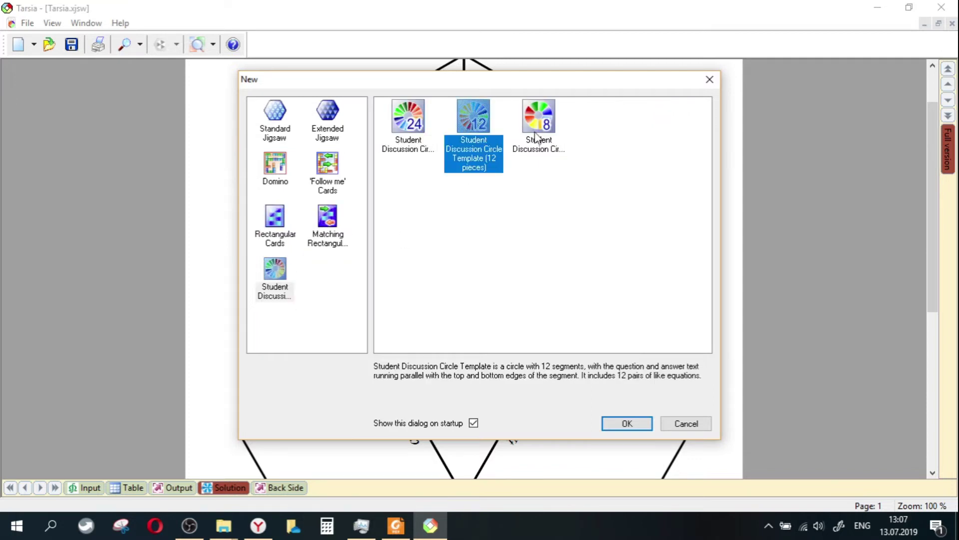
click(536, 136)
Create a new activity from the Standard Parquet Jigsaw Puzzle (12 pieces) template.
click(288, 117)
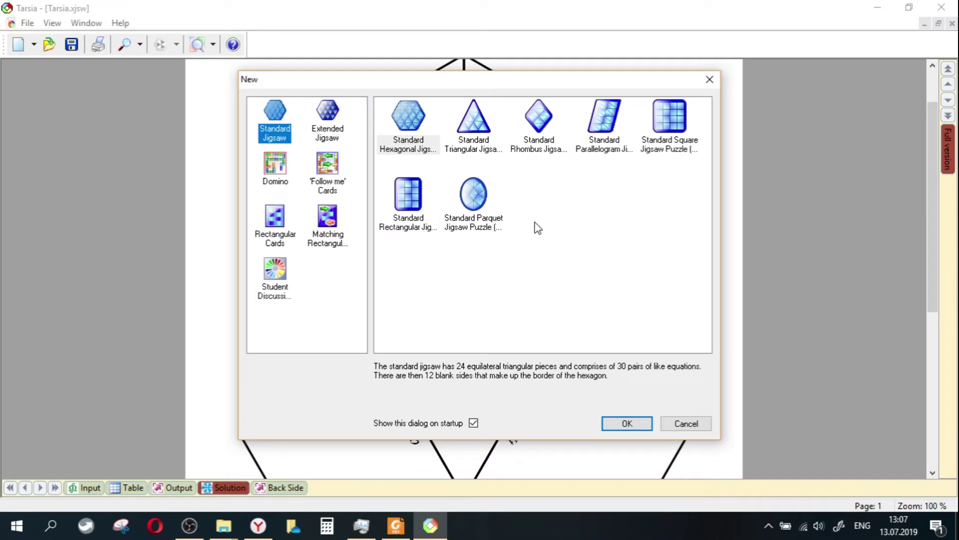
click(482, 206)
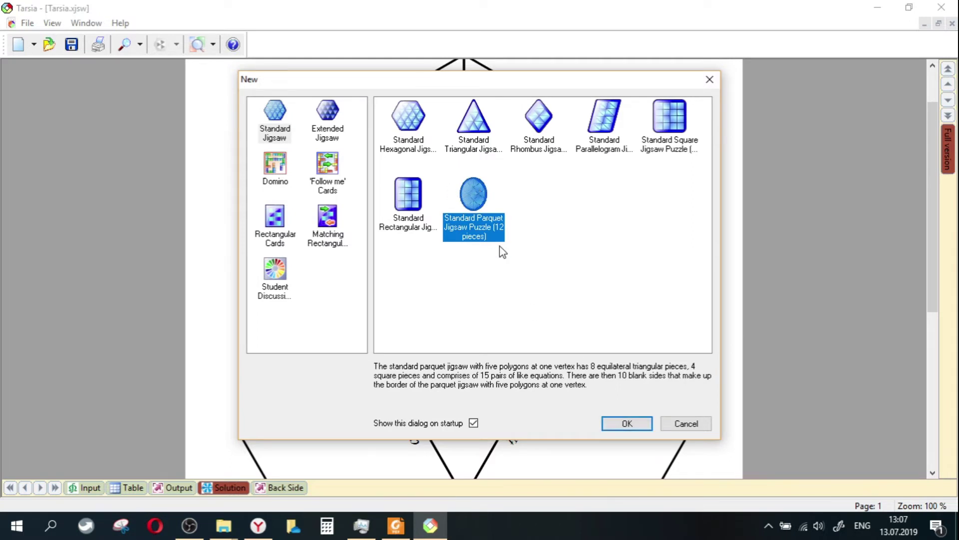
click(418, 210)
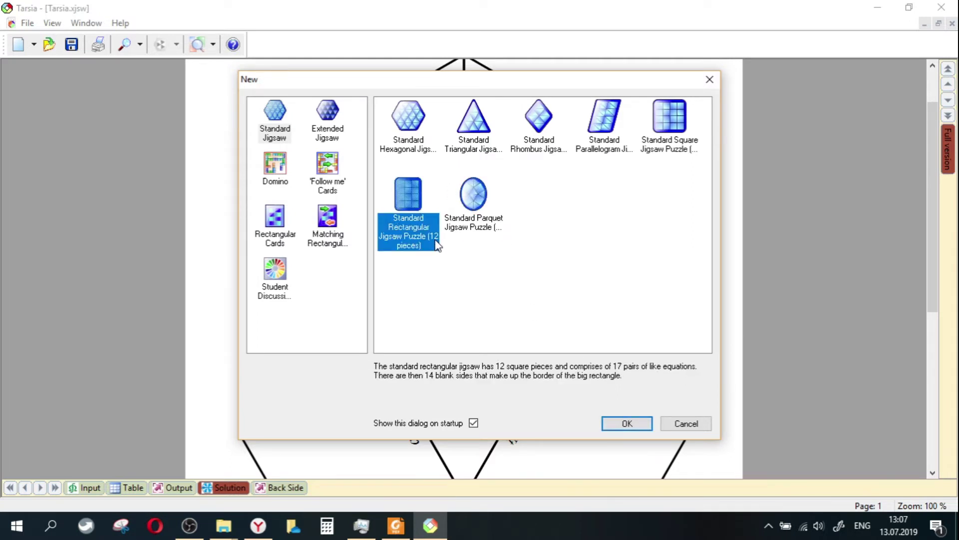
click(416, 144)
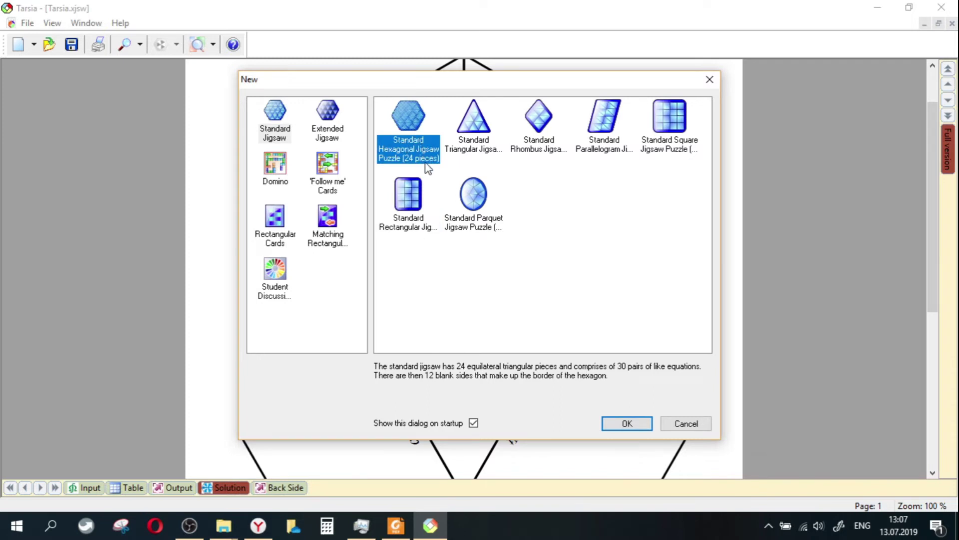
click(542, 197)
click(410, 131)
click(538, 199)
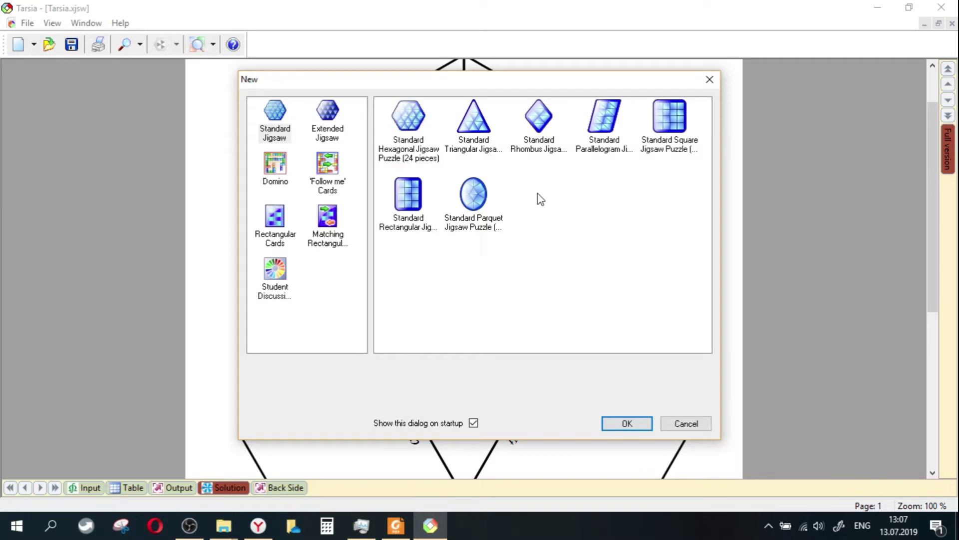
click(474, 202)
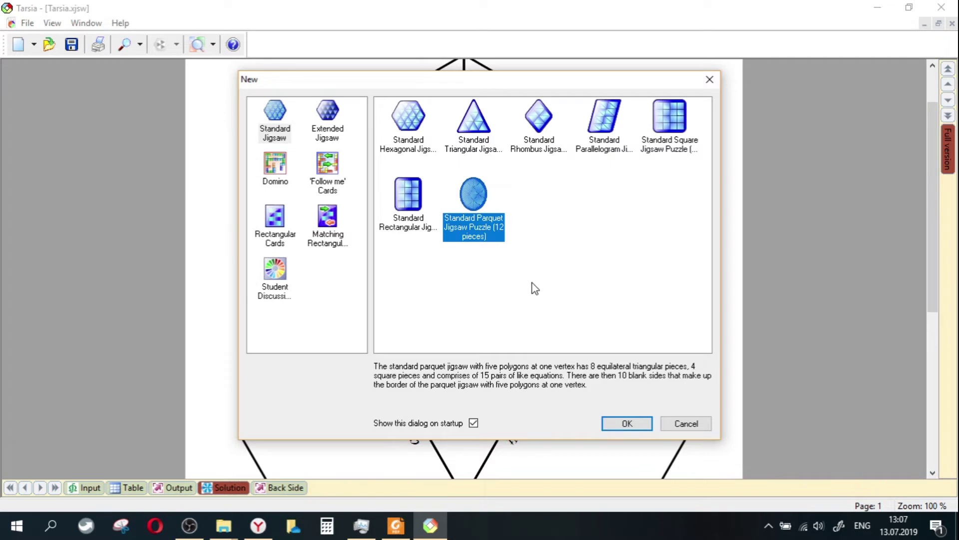
click(634, 426)
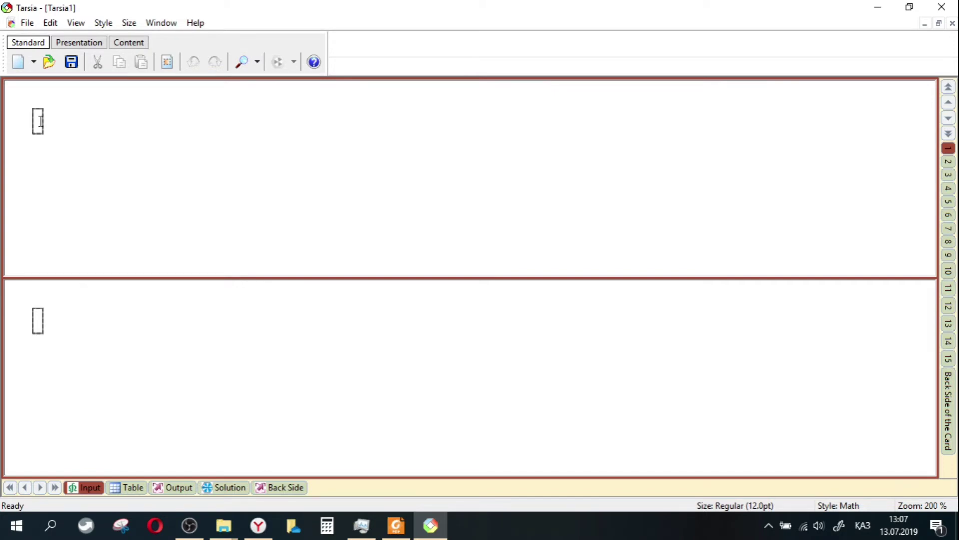
Enter "Сұрақ 1" as the question and "Жауабы" as the answer of pair 1.
text(Сұрак 1)
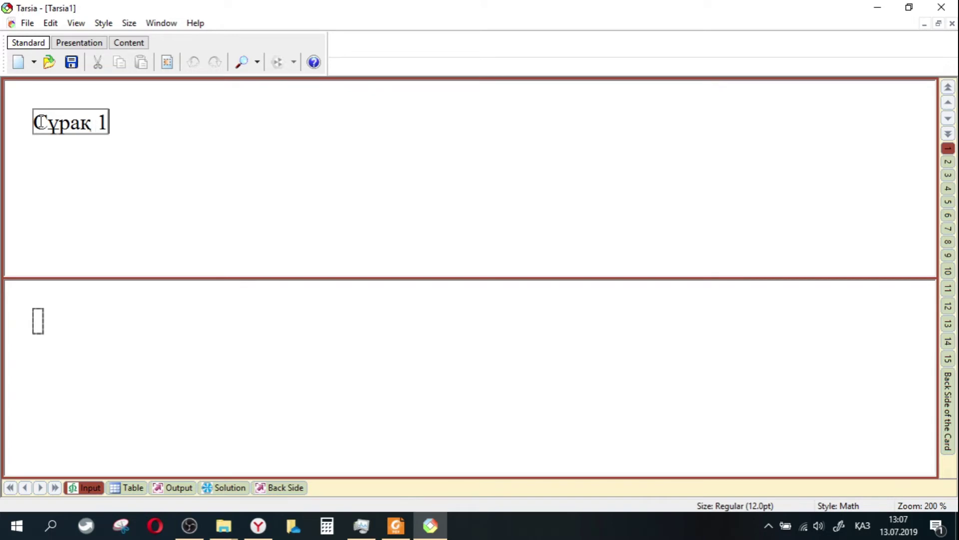
click(43, 327)
text(Жауабы)
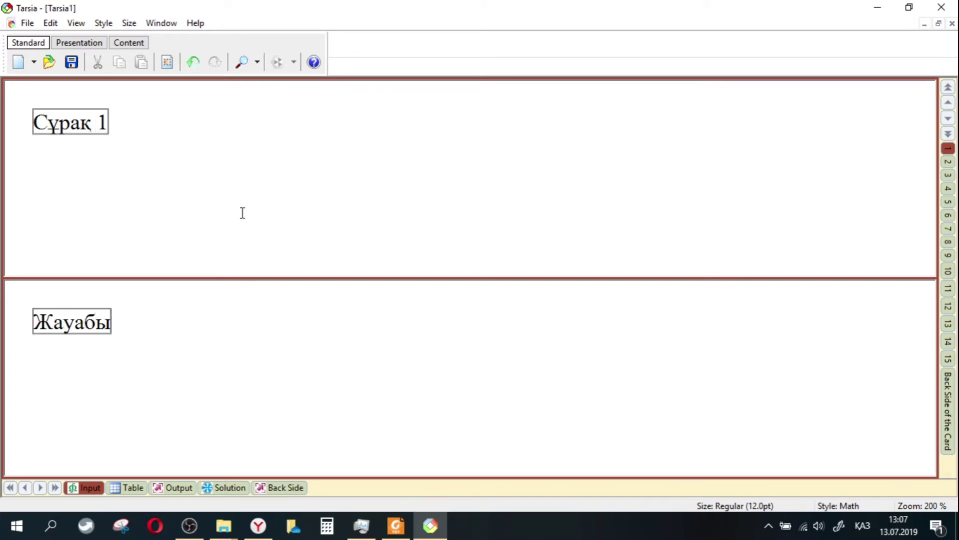
Fill in pair 2 with the question "Сурак 2" and the answer "Жауабы 2".
click(948, 161)
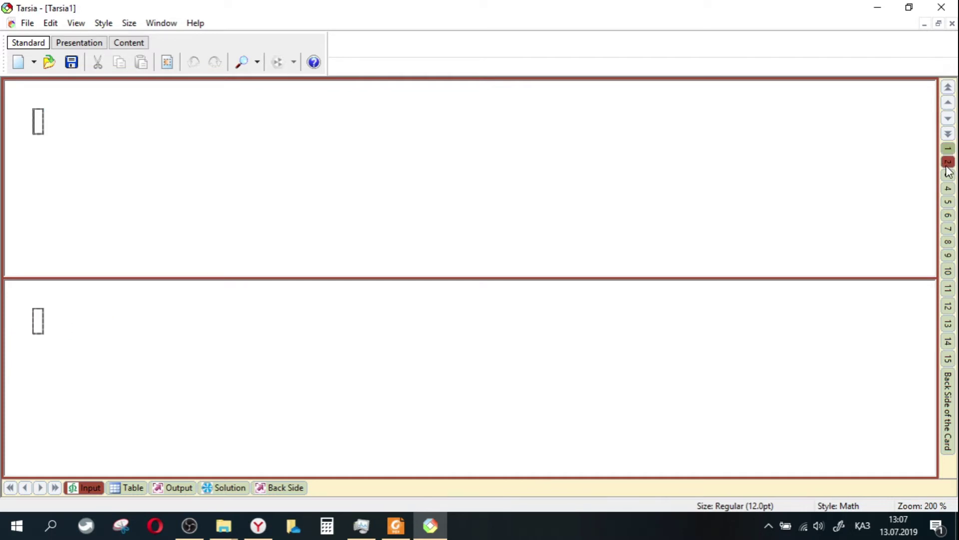
text(Сурак 2)
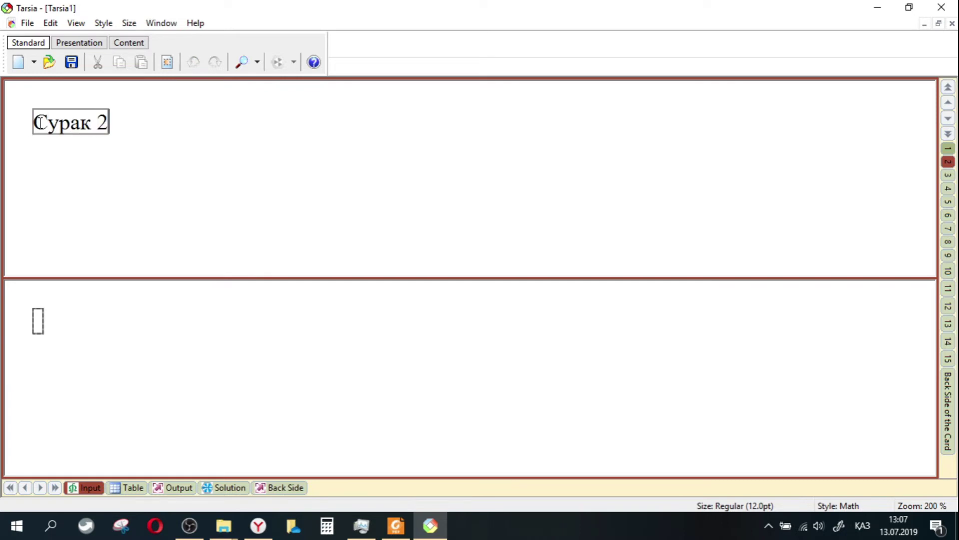
click(37, 324)
text(Жауабы 2)
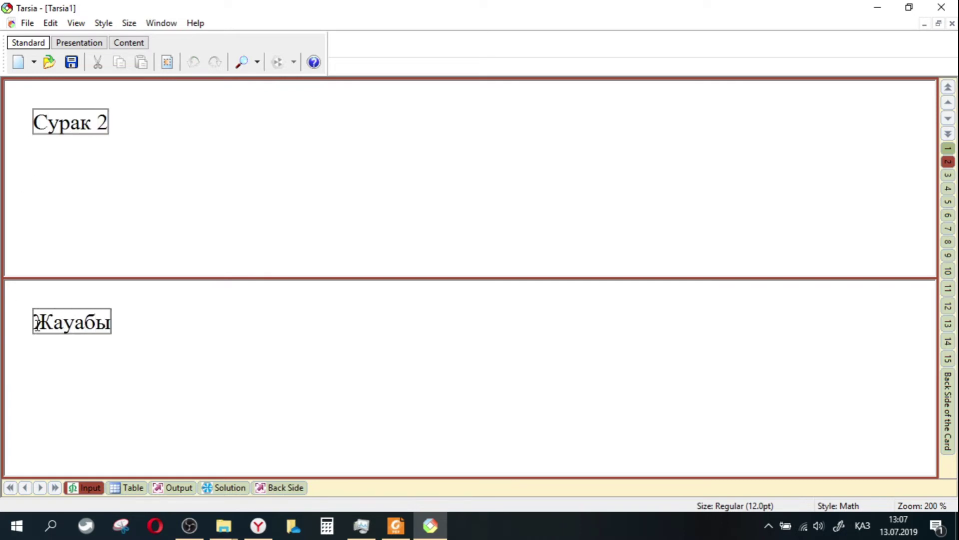
Fill in pair 3 with the question "Сурак 3" and the answer "Жауабы 3".
click(944, 179)
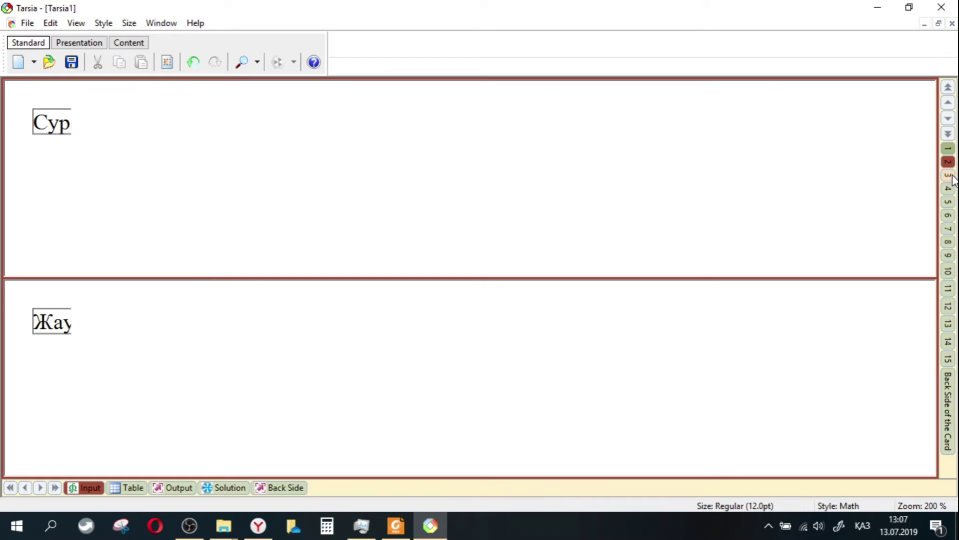
click(33, 131)
text(Сурак 3)
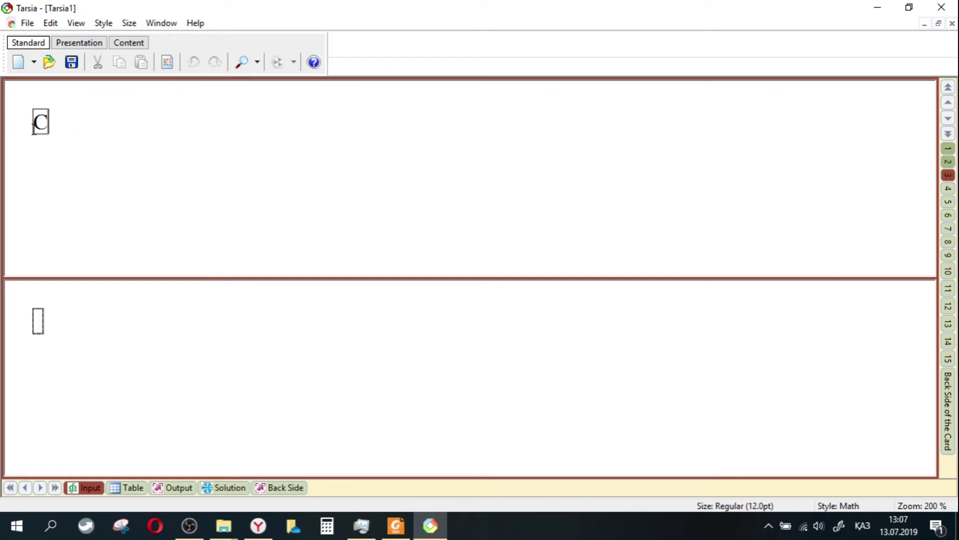
click(34, 318)
text(Жауабы 3)
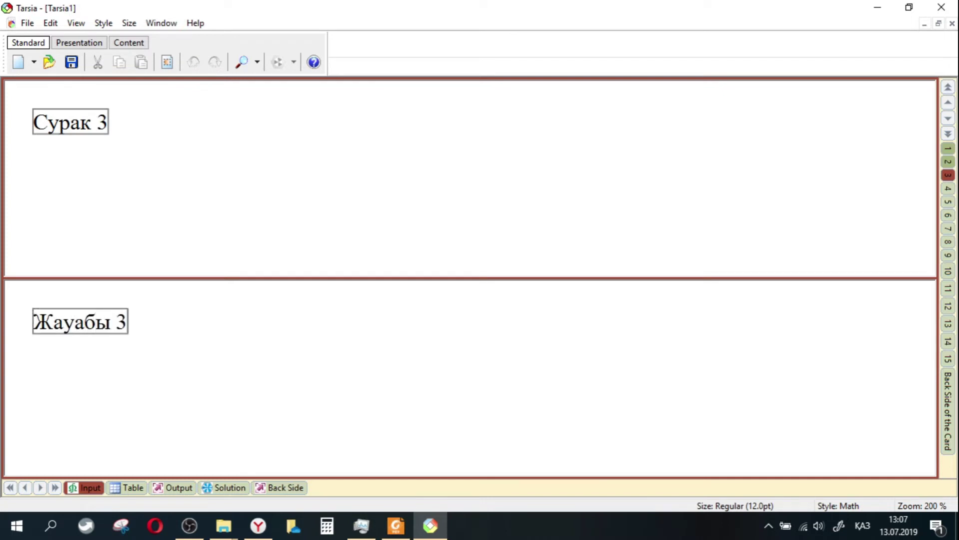
Insert the uppercase Greek letters Α, Κ and Λ as the question of pair 4.
key(Tab)
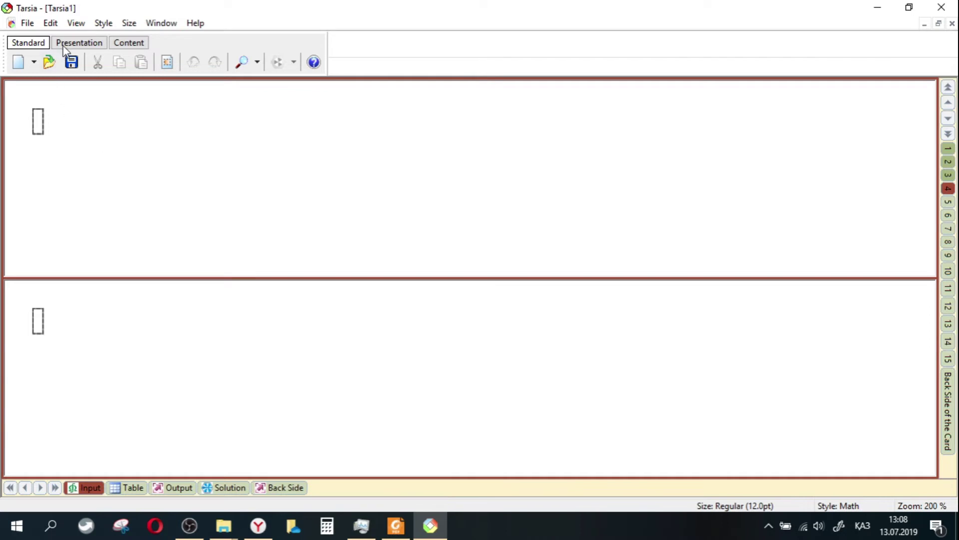
click(80, 46)
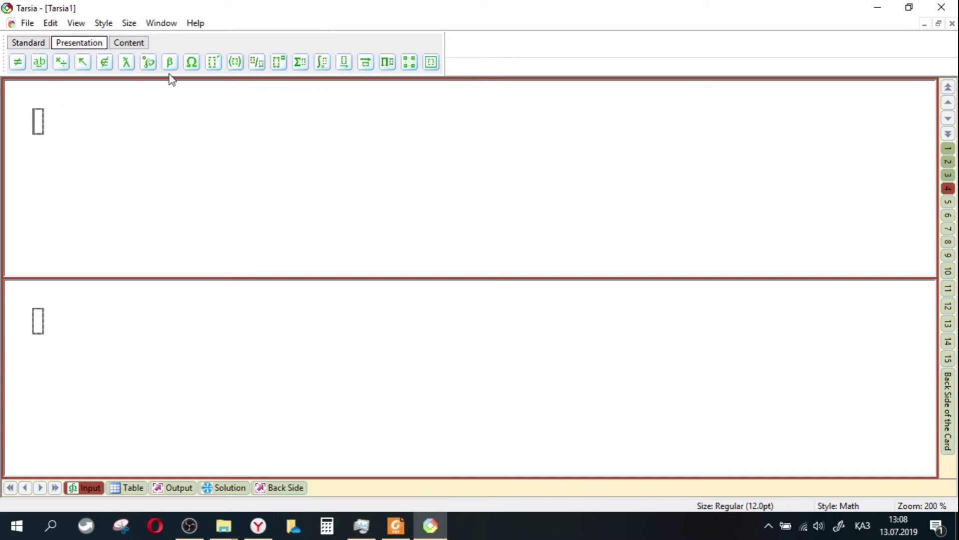
click(170, 62)
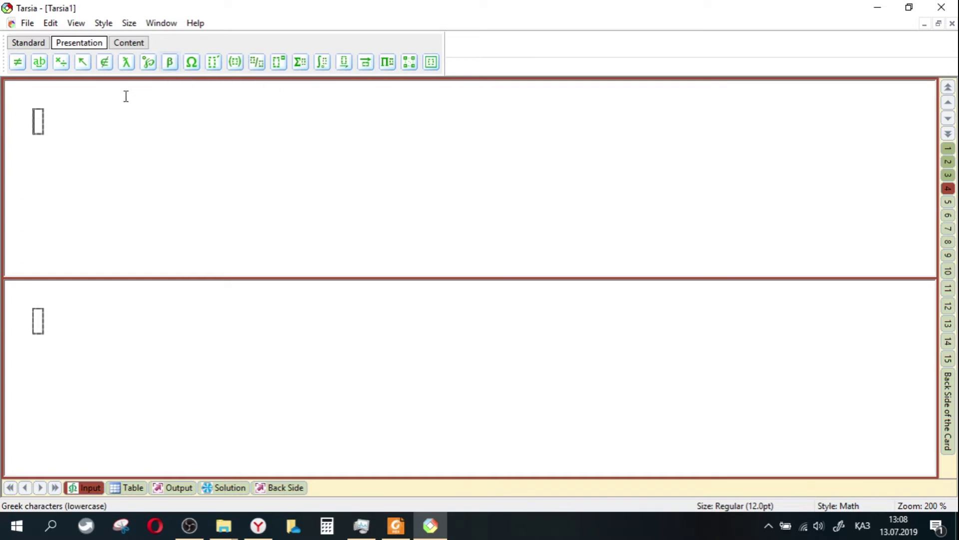
click(191, 62)
click(199, 89)
click(191, 62)
click(226, 146)
click(191, 62)
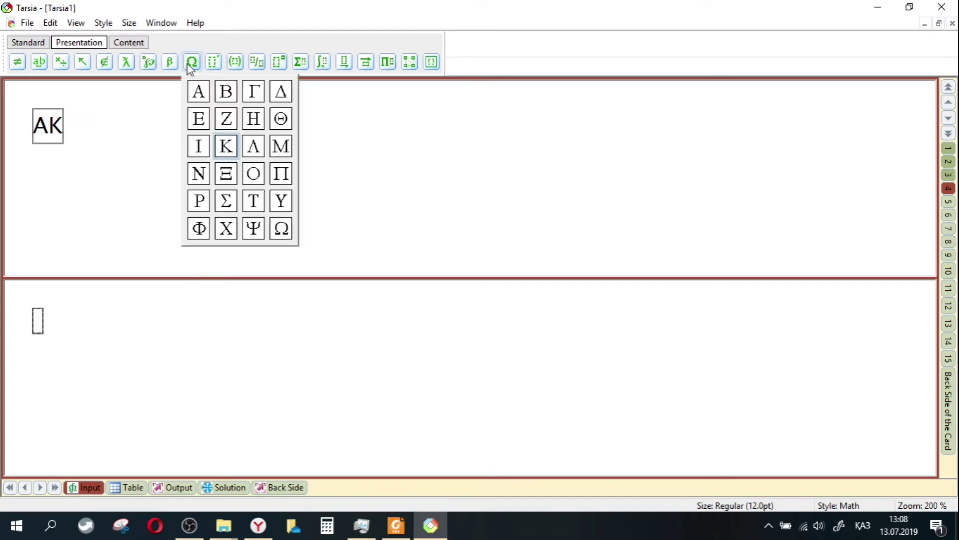
click(254, 146)
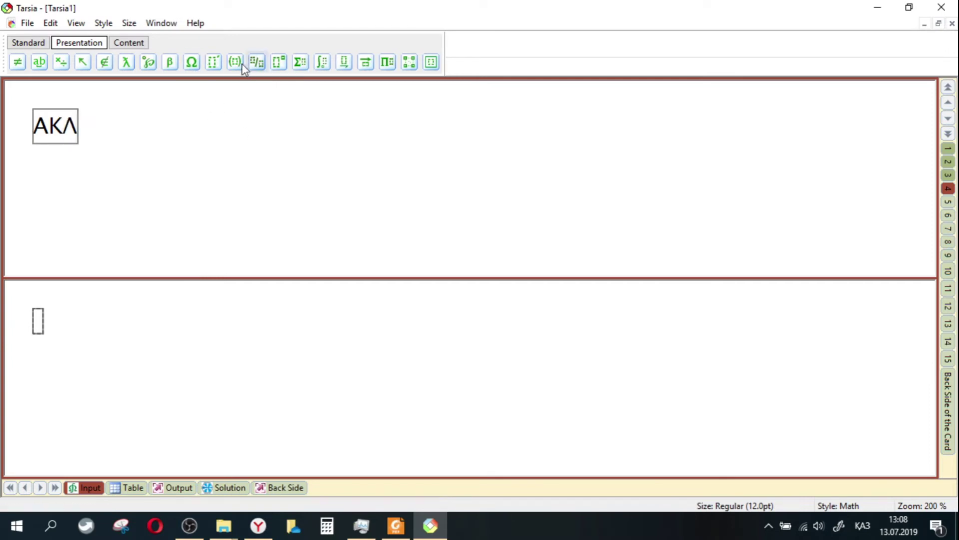
click(257, 63)
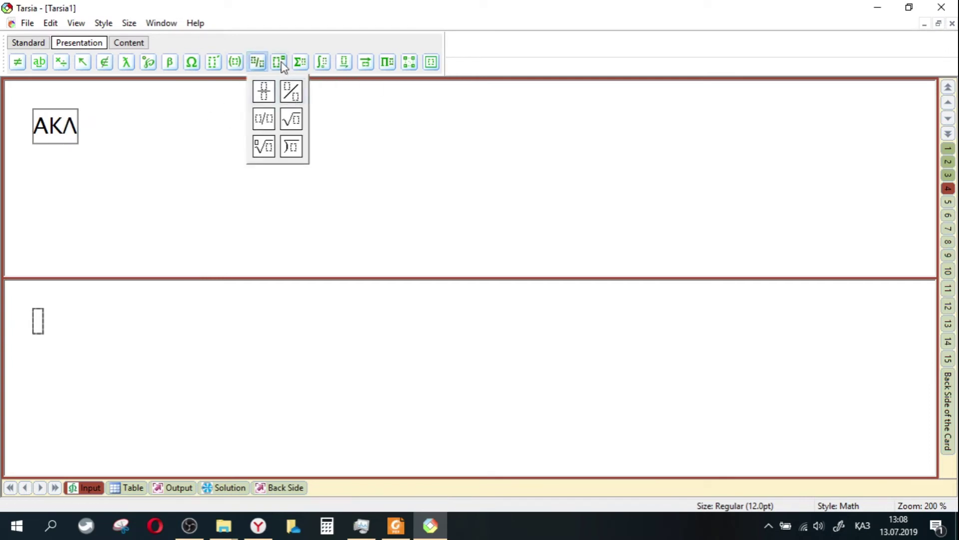
click(323, 61)
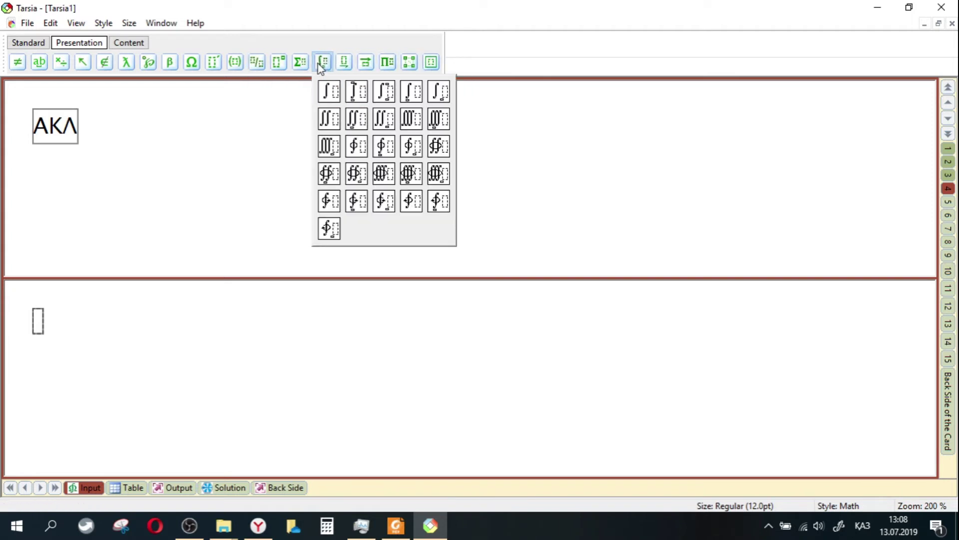
click(494, 71)
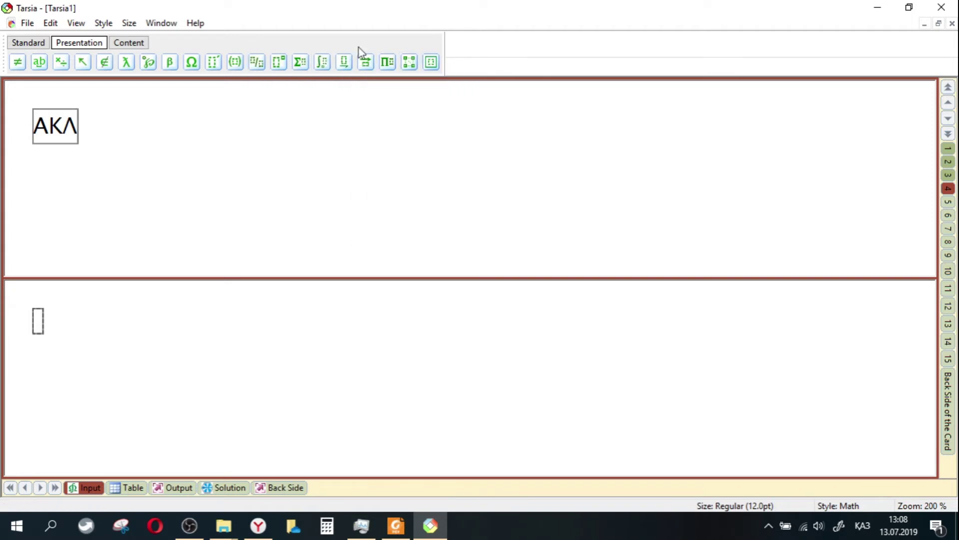
click(124, 46)
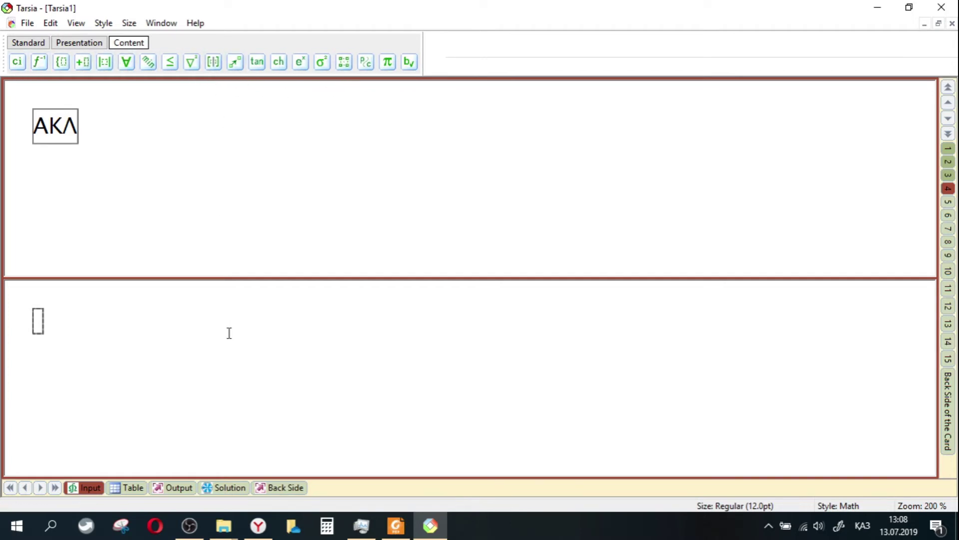
Review the entered question and answer pairs in the table view.
click(127, 492)
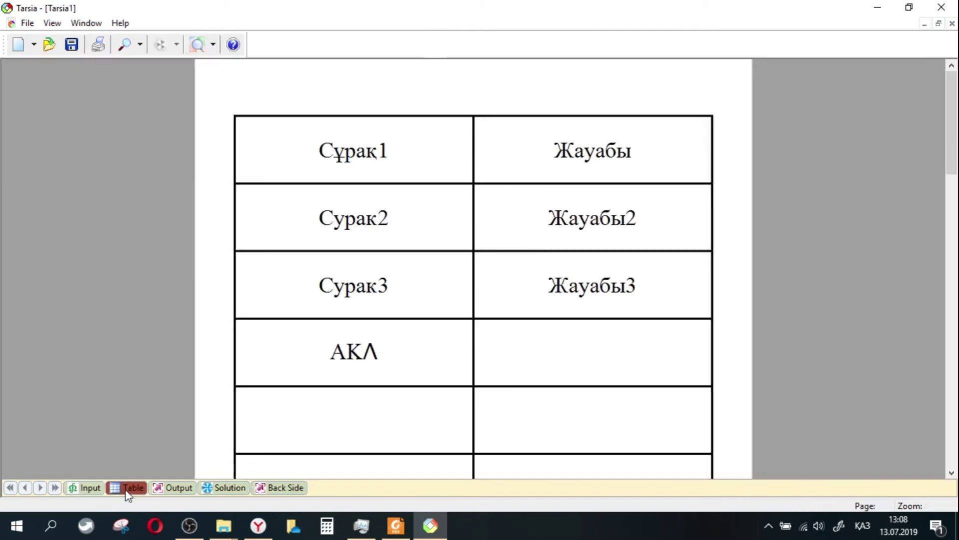
scroll(591, 275, down, 4)
scroll(588, 275, up, 4)
scroll(380, 235, down, 1)
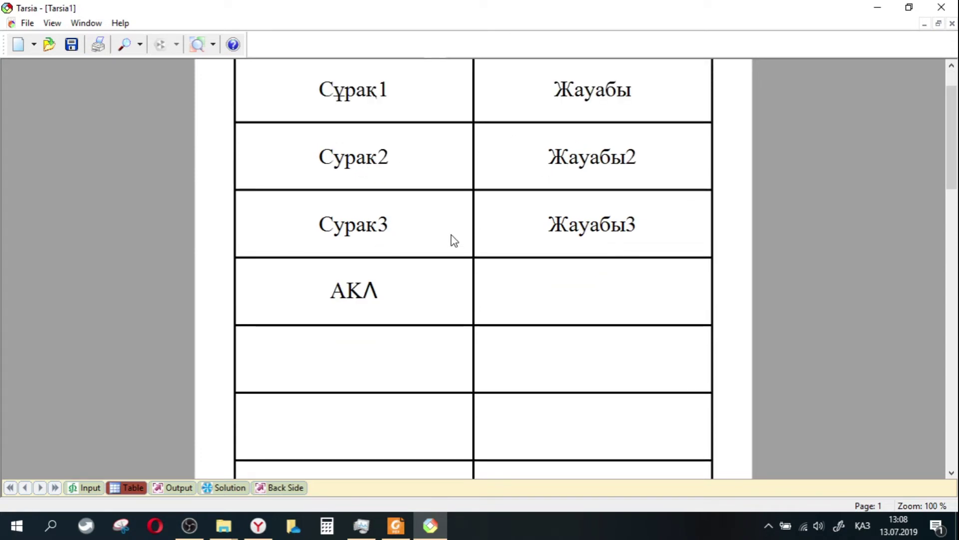
Examine how the questions and answers are laid out on the puzzle pieces in the output view.
click(178, 492)
scroll(306, 321, down, 5)
scroll(305, 319, up, 1)
scroll(307, 325, up, 3)
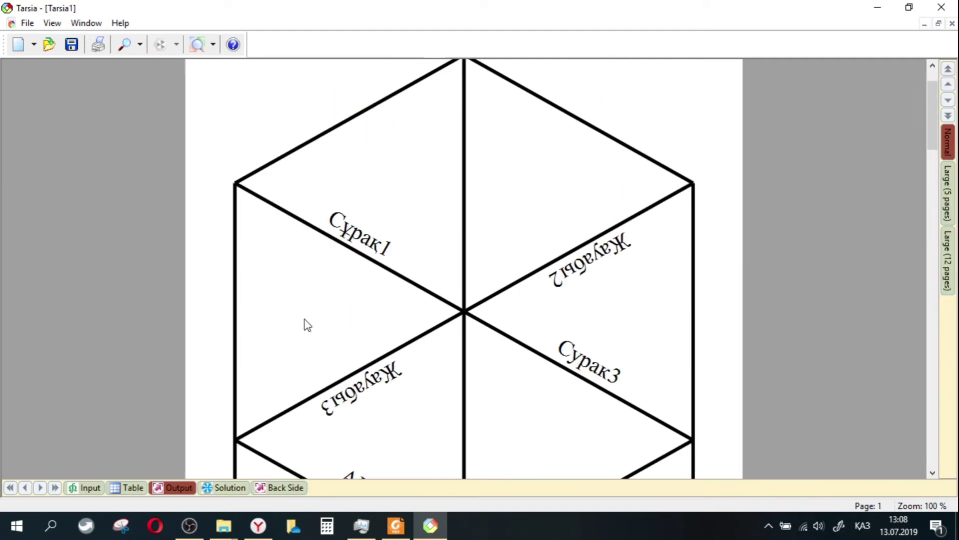
scroll(307, 325, down, 2)
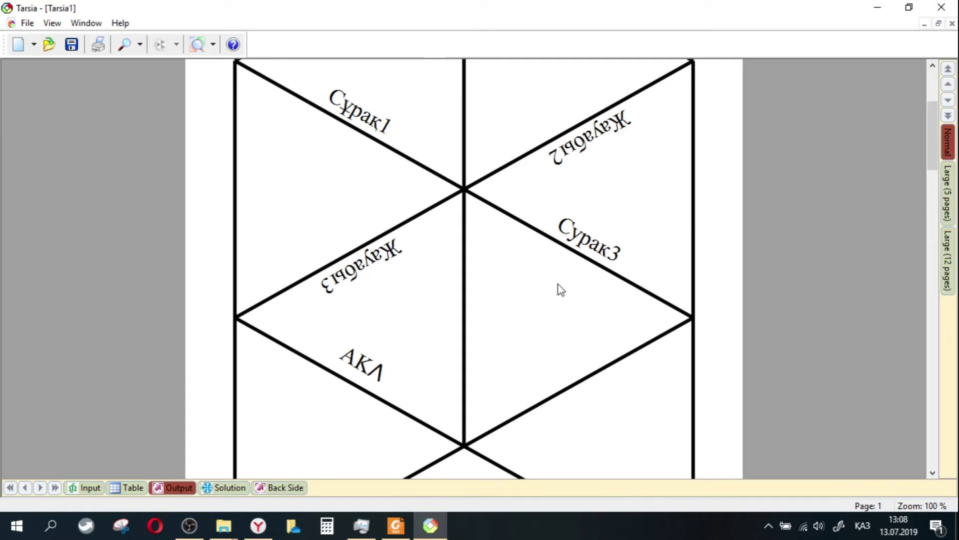
scroll(485, 332, up, 1)
scroll(426, 341, down, 3)
scroll(423, 342, down, 3)
scroll(422, 342, up, 8)
scroll(469, 248, down, 2)
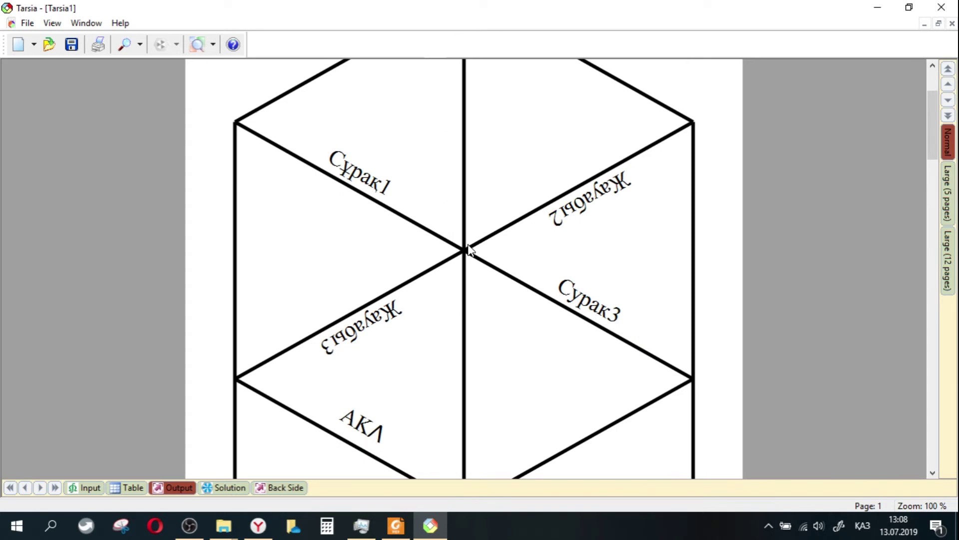
Check the question and answer labels on the middle and lower puzzle pieces of the output page.
scroll(469, 249, down, 3)
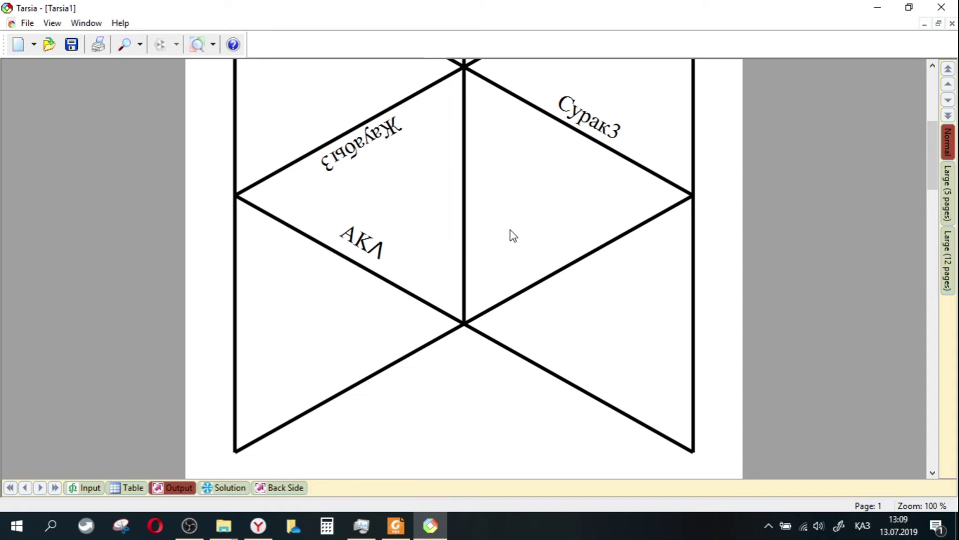
scroll(489, 251, up, 3)
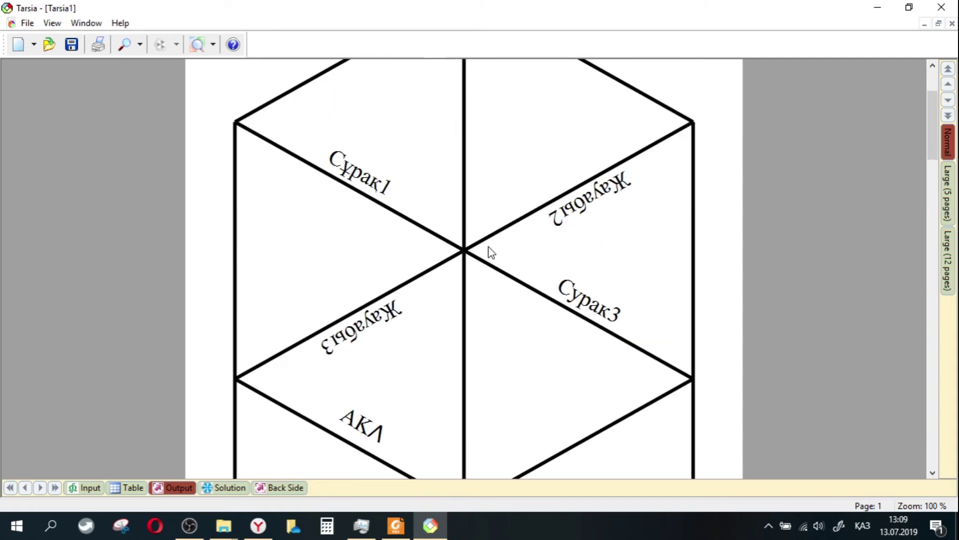
scroll(415, 206, up, 1)
scroll(436, 205, down, 2)
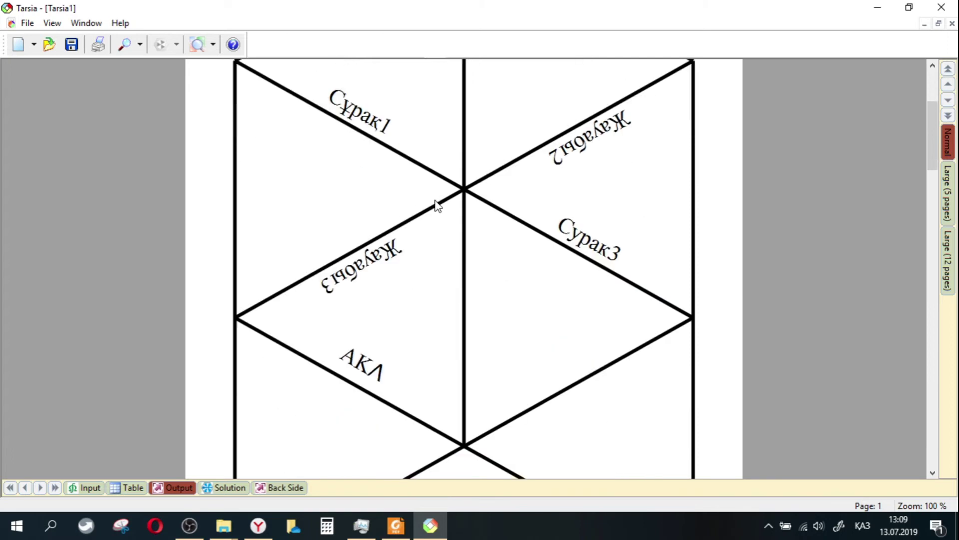
scroll(438, 206, down, 1)
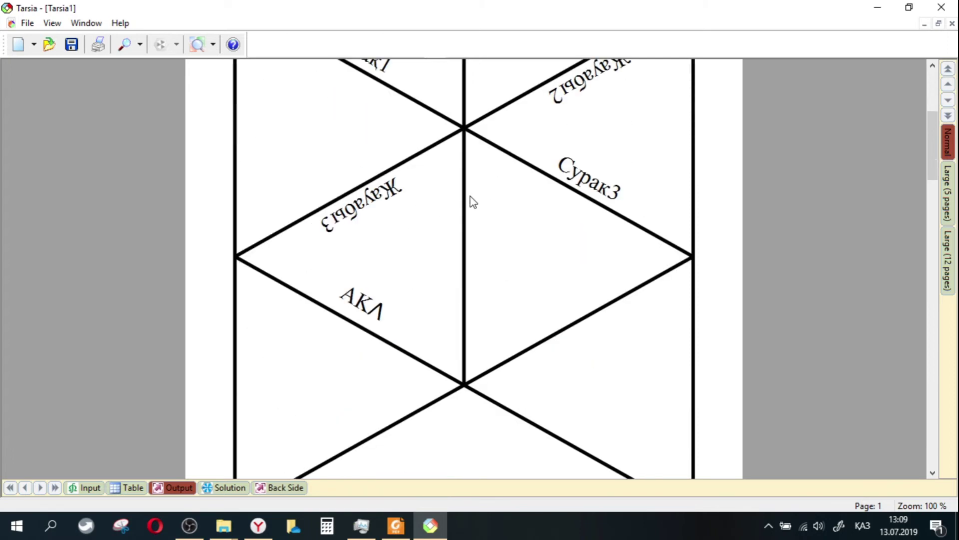
scroll(469, 232, down, 2)
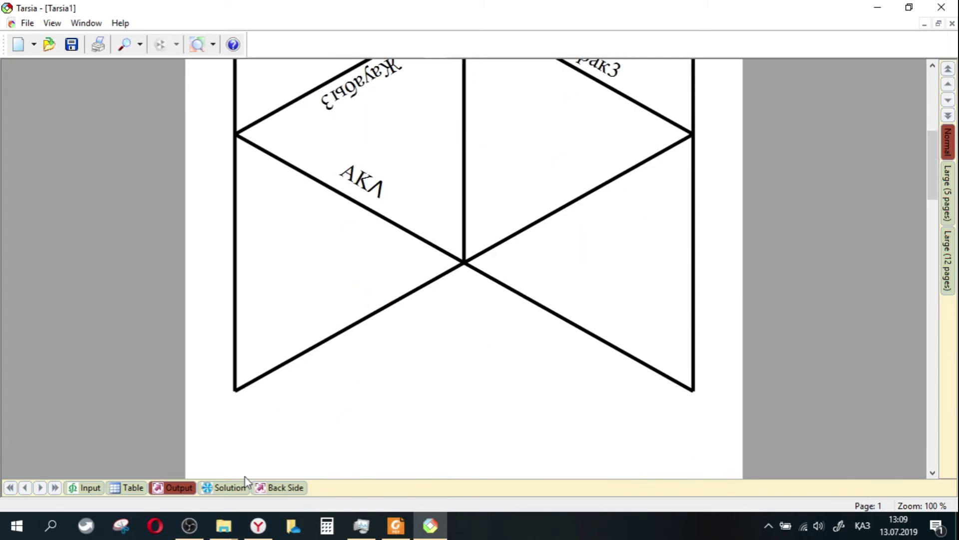
Examine how the matching questions and answers meet in the assembled puzzle of the solution view.
click(231, 487)
scroll(505, 259, down, 3)
scroll(422, 289, up, 3)
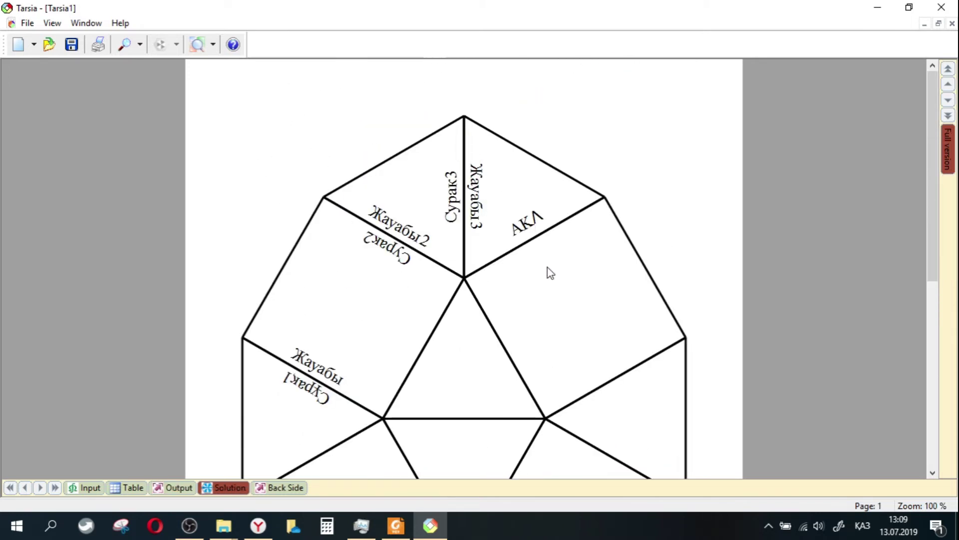
scroll(541, 264, down, 2)
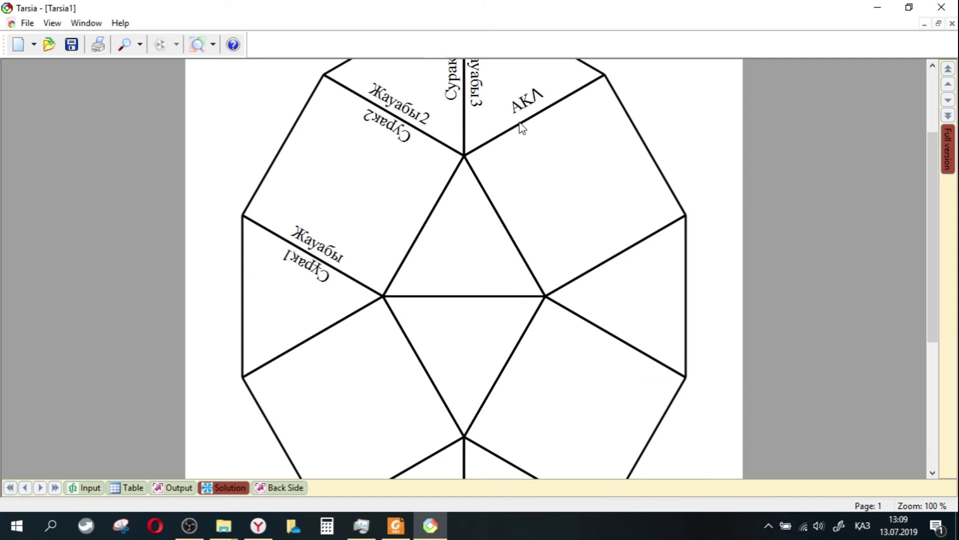
scroll(455, 186, down, 1)
View the back side page of the puzzle cards from end to end.
click(278, 490)
scroll(499, 205, down, 10)
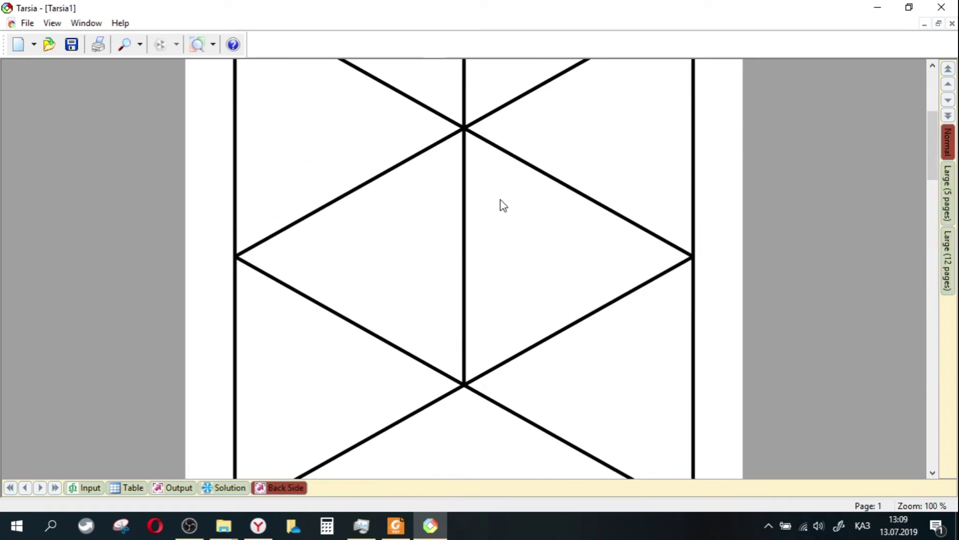
scroll(500, 204, up, 10)
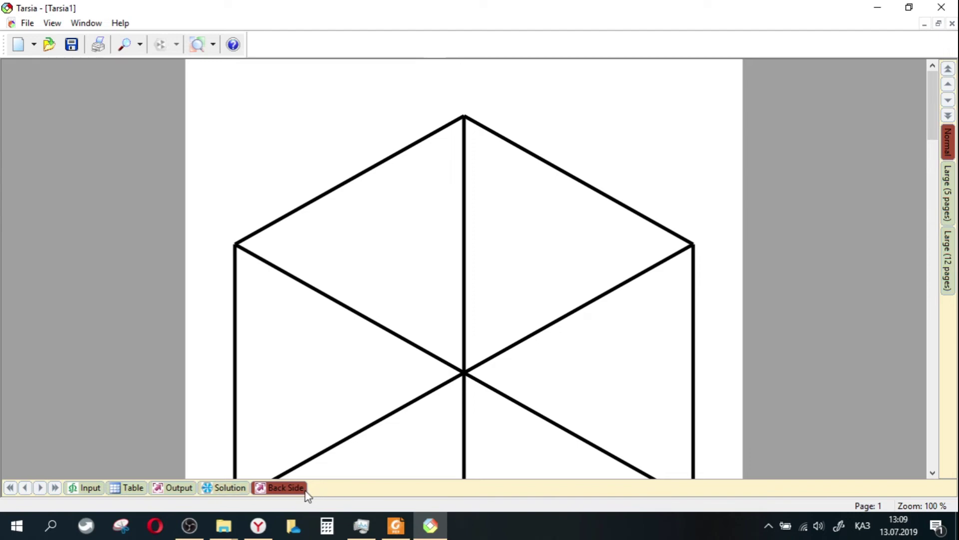
Print all pages of the output view with the Microsoft Print to PDF printer.
click(159, 493)
scroll(419, 385, up, 5)
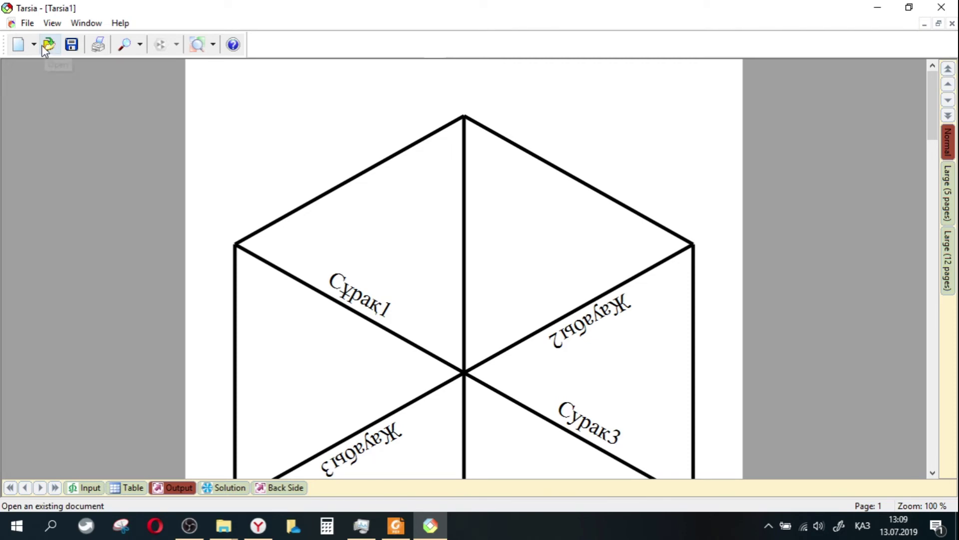
click(98, 46)
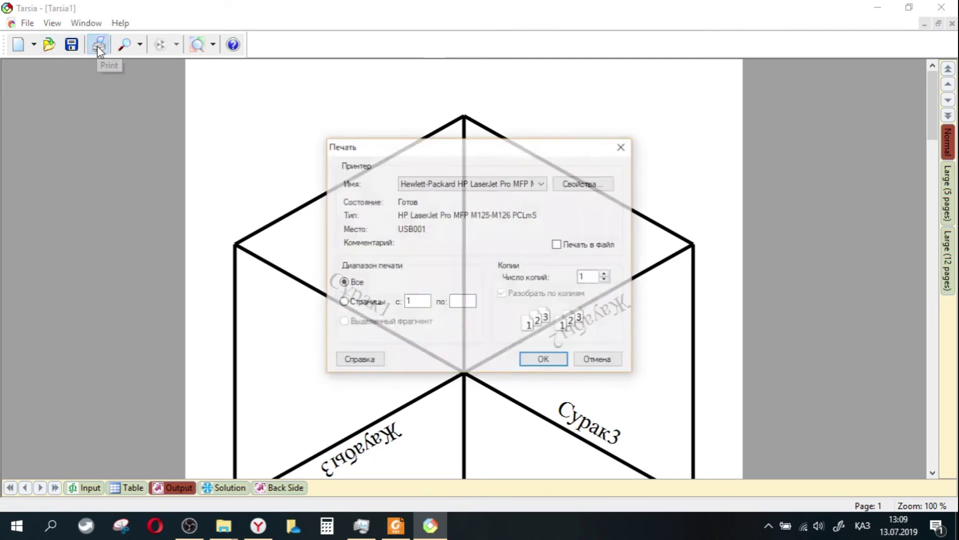
click(475, 184)
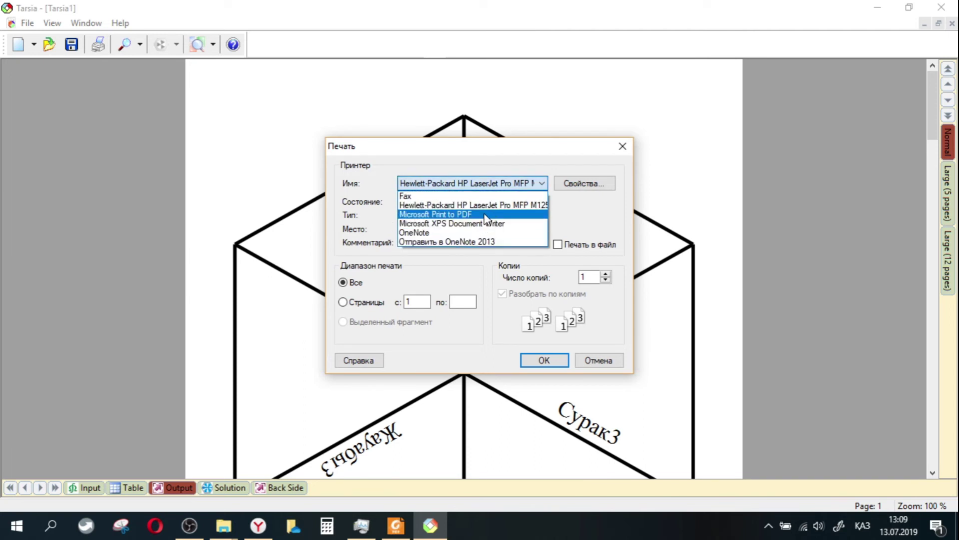
click(466, 214)
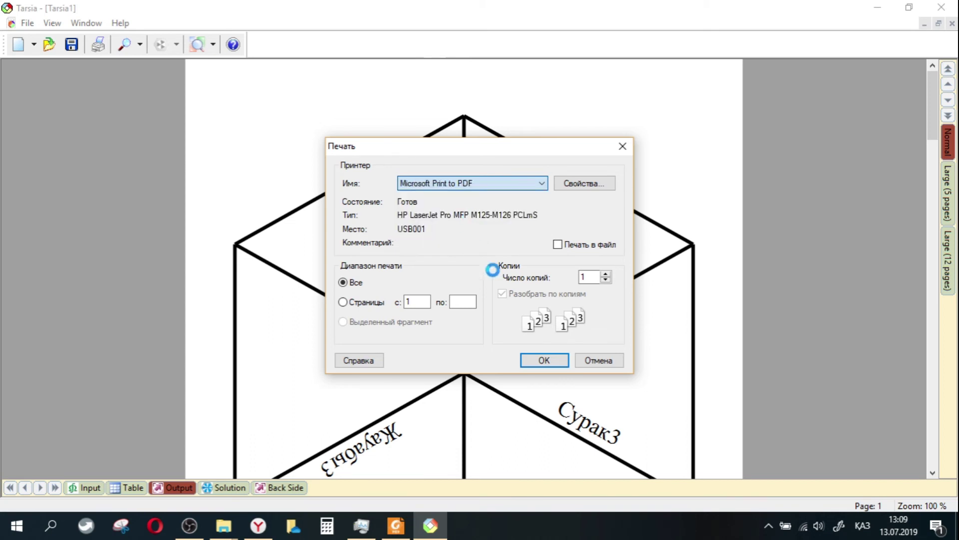
click(542, 356)
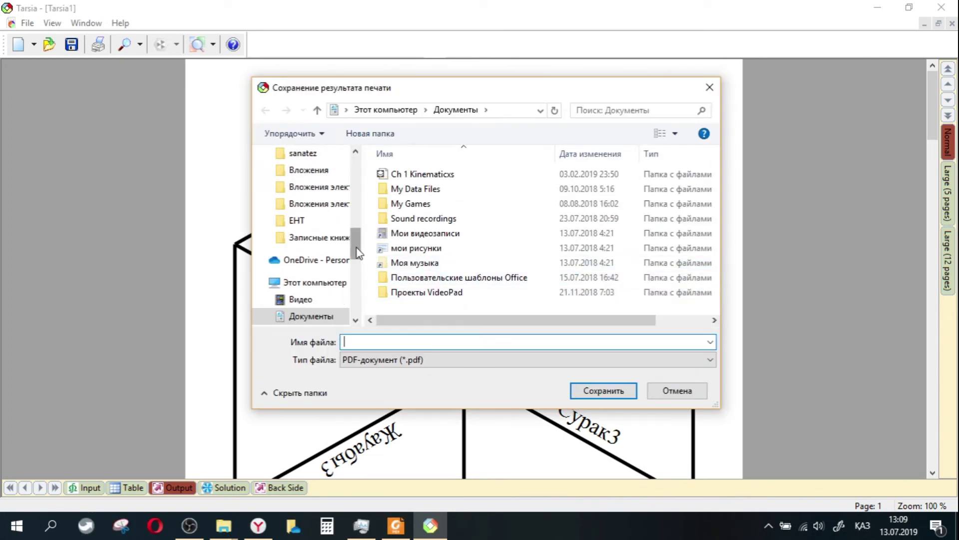
Save the printed output on the desktop as a PDF named "Тарсия 1".
drag(358, 253, 357, 183)
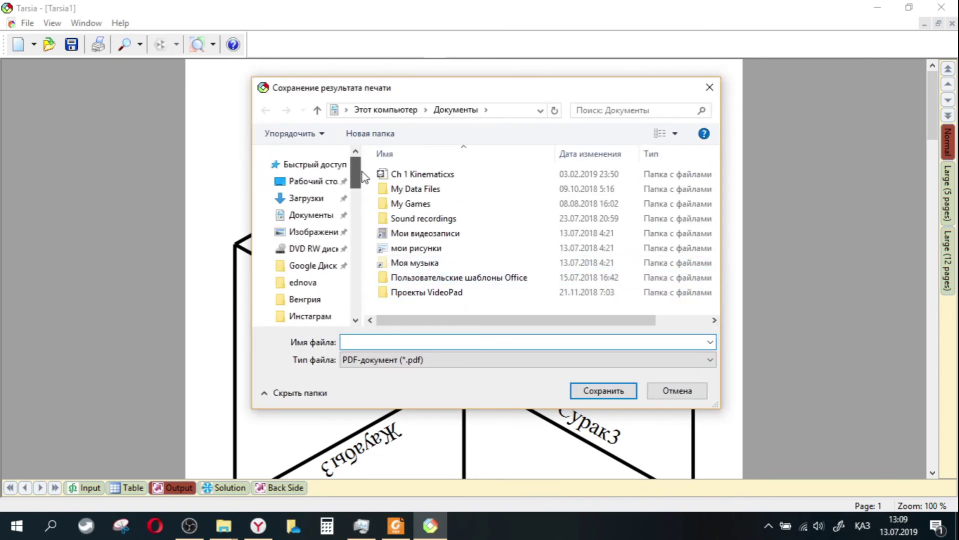
click(313, 183)
scroll(435, 270, down, 5)
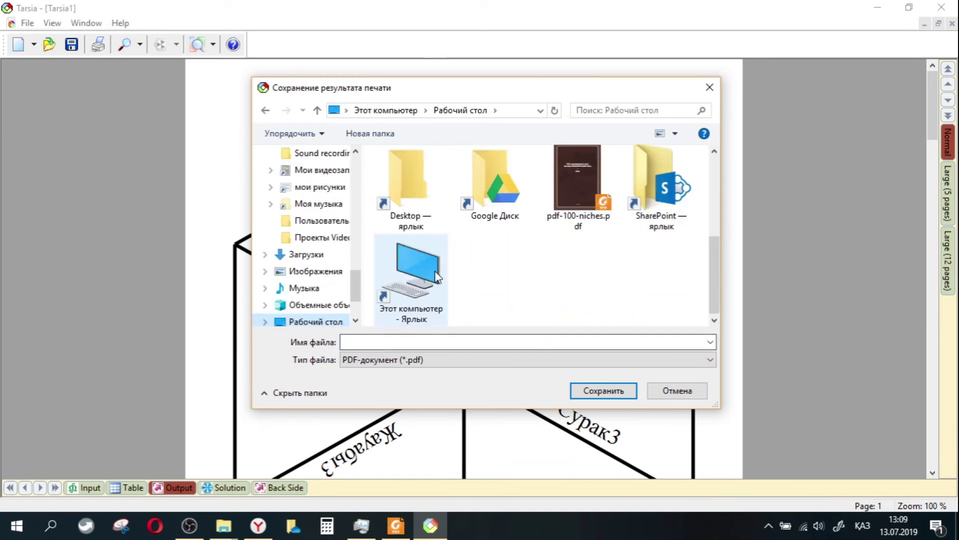
text(Tap)
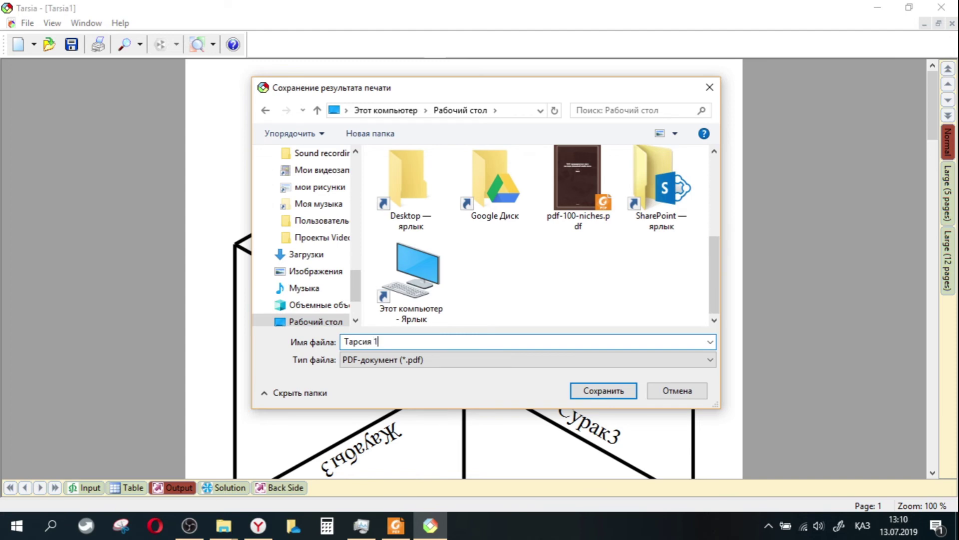
click(600, 397)
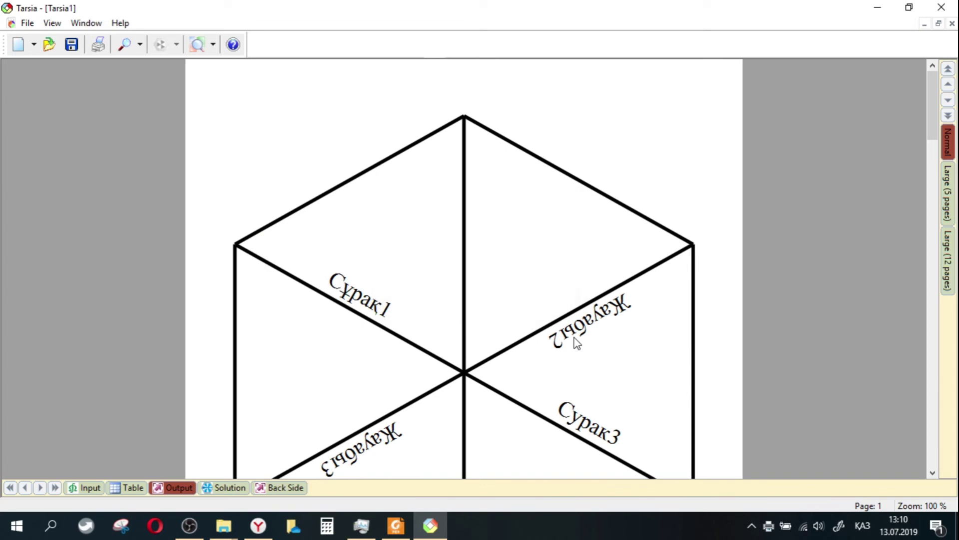
Print the solution view with Microsoft Print to PDF and save it on the desktop as "Тарсия 1 Жауабы".
click(224, 489)
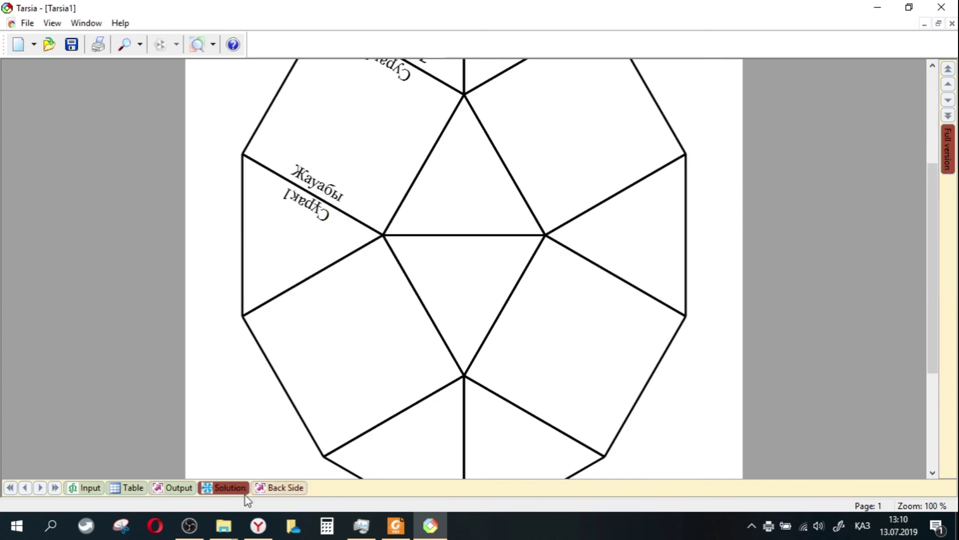
scroll(429, 250, up, 3)
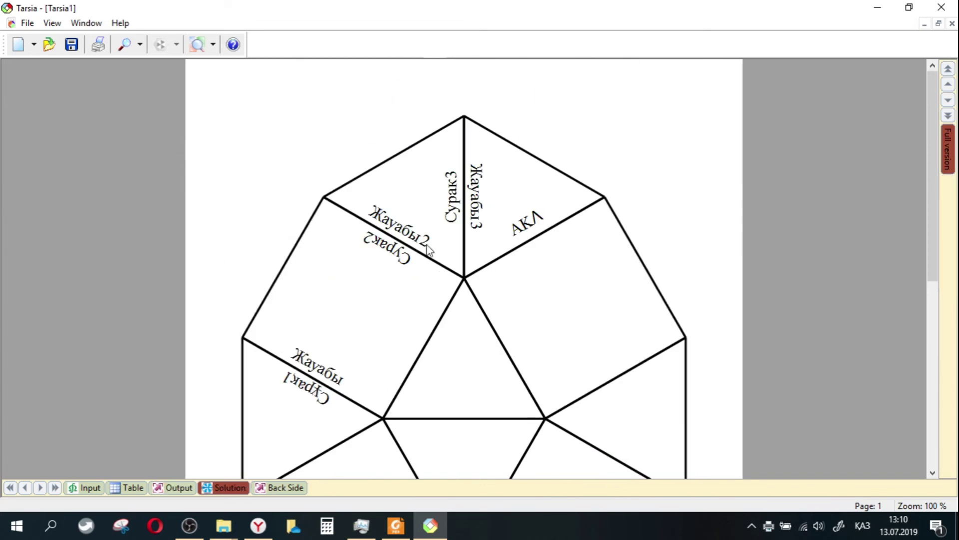
click(99, 45)
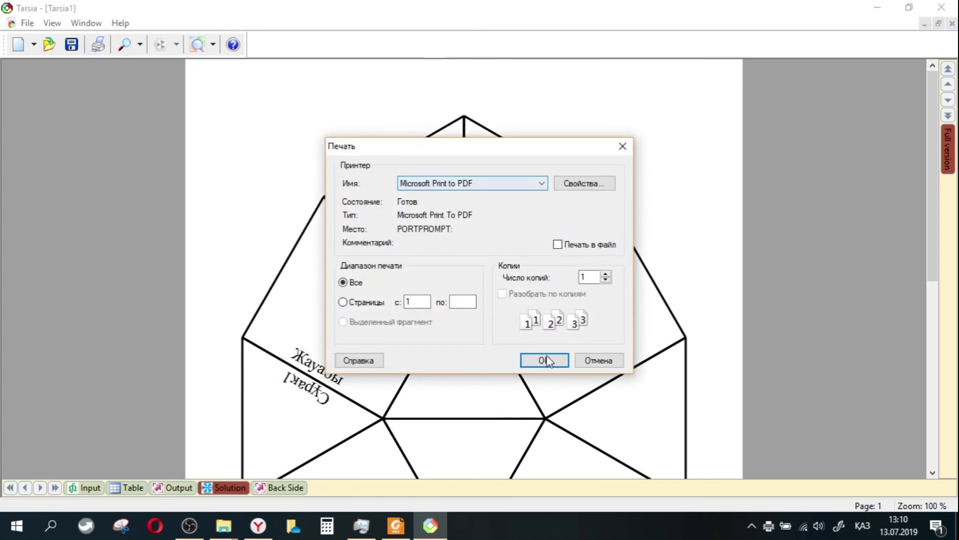
click(545, 358)
click(388, 343)
text(Тарсия 1 Жауабы)
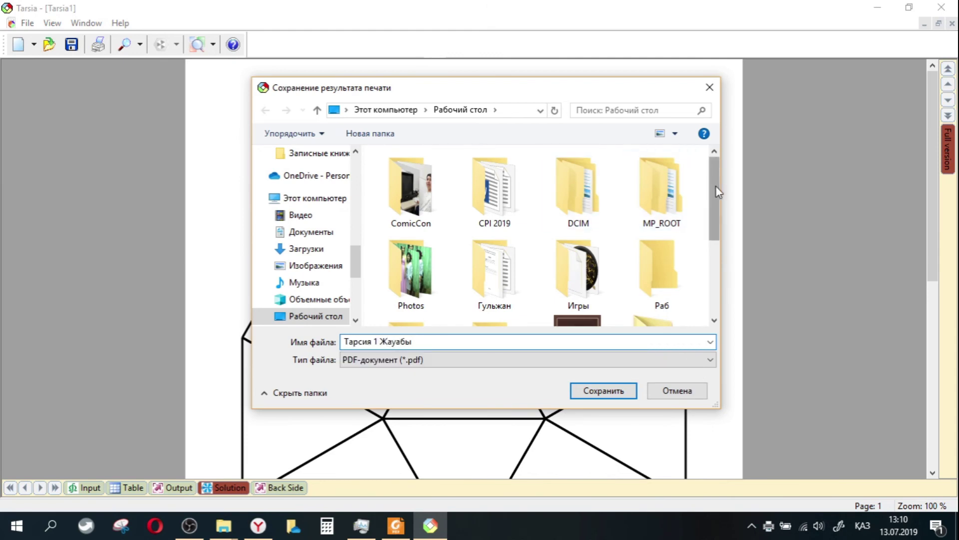
scroll(717, 193, down, 4)
click(576, 388)
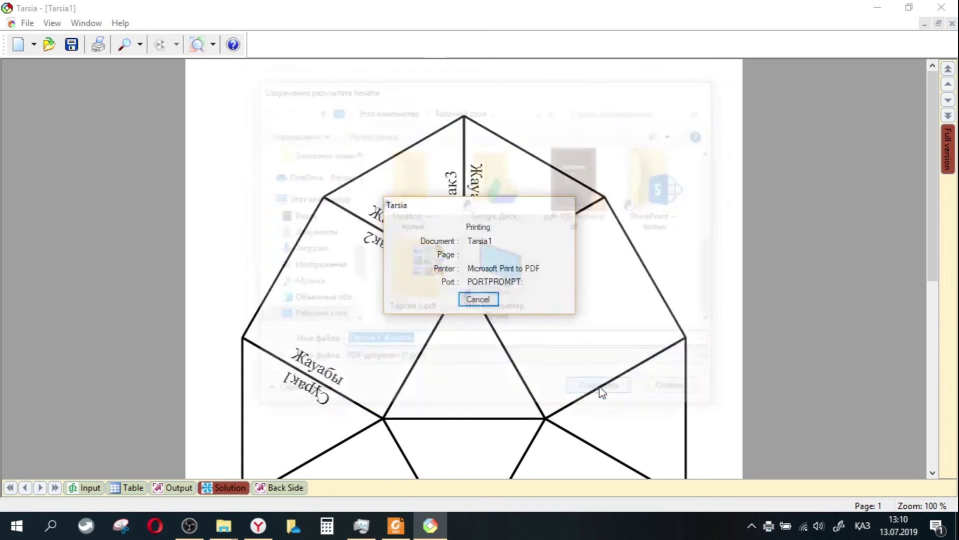
Save the editable puzzle on the desktop as a Unicode Tarsia file named "Тарсия 1".
click(28, 23)
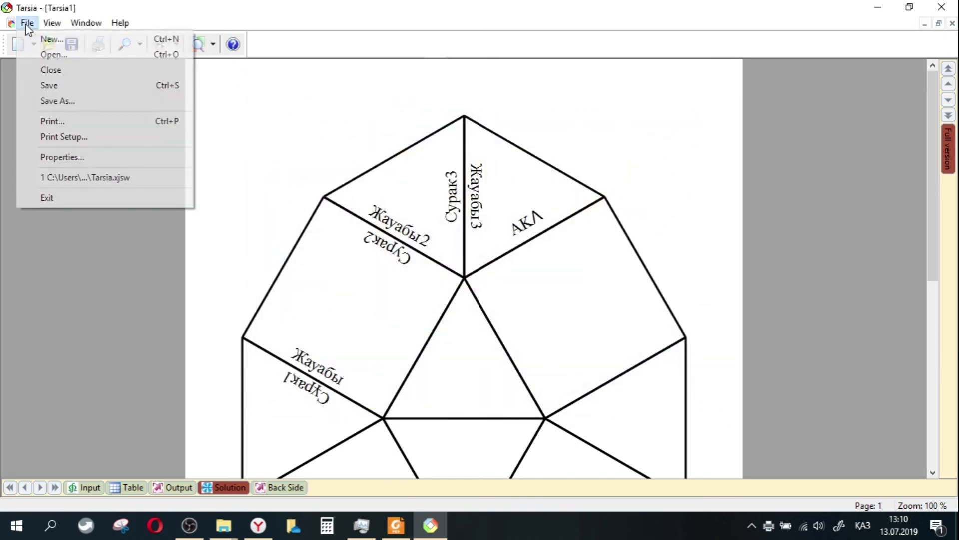
click(483, 198)
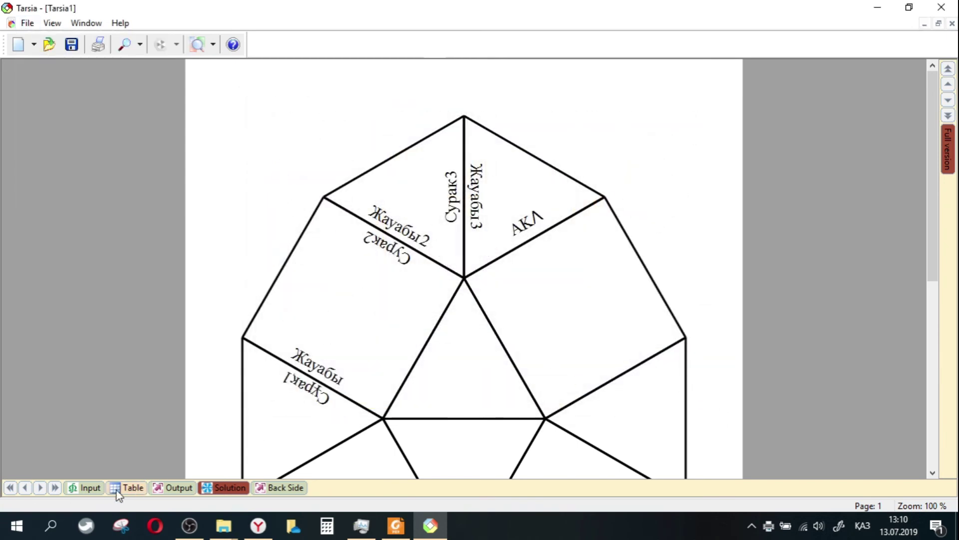
click(90, 488)
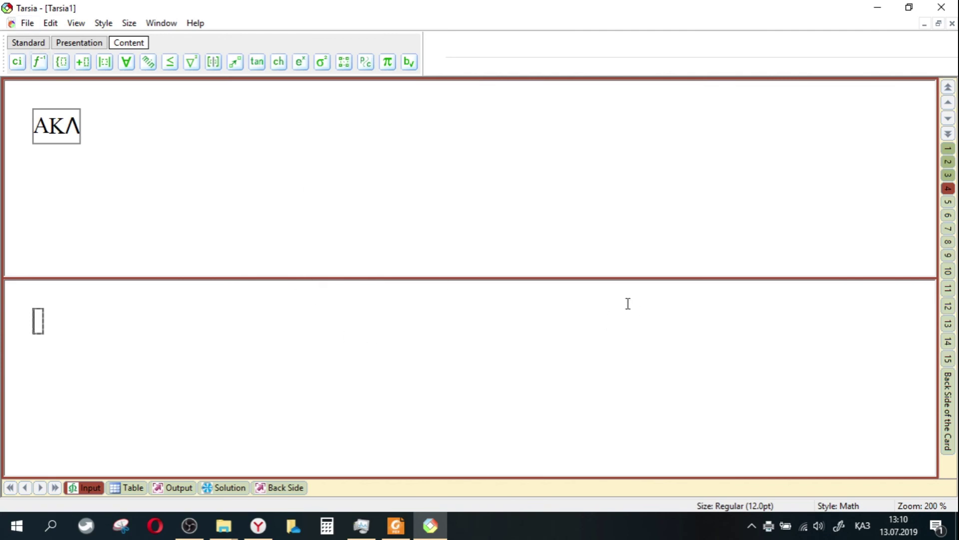
click(28, 24)
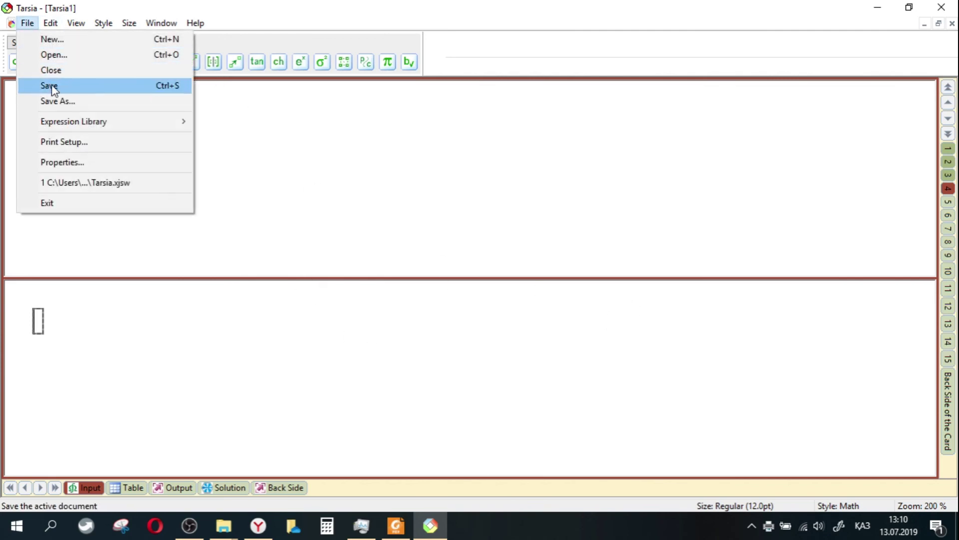
click(54, 101)
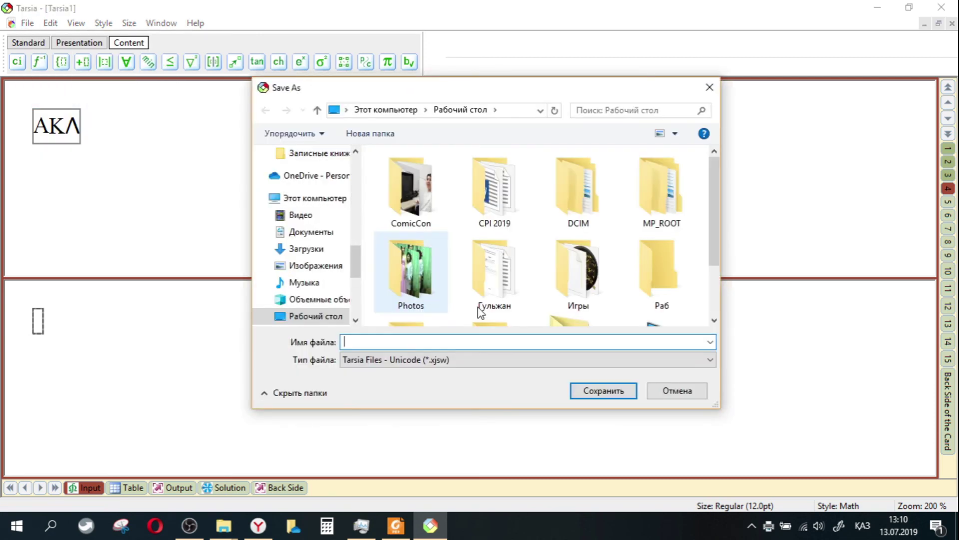
scroll(718, 207, down, 2)
click(391, 346)
text(Тарс)
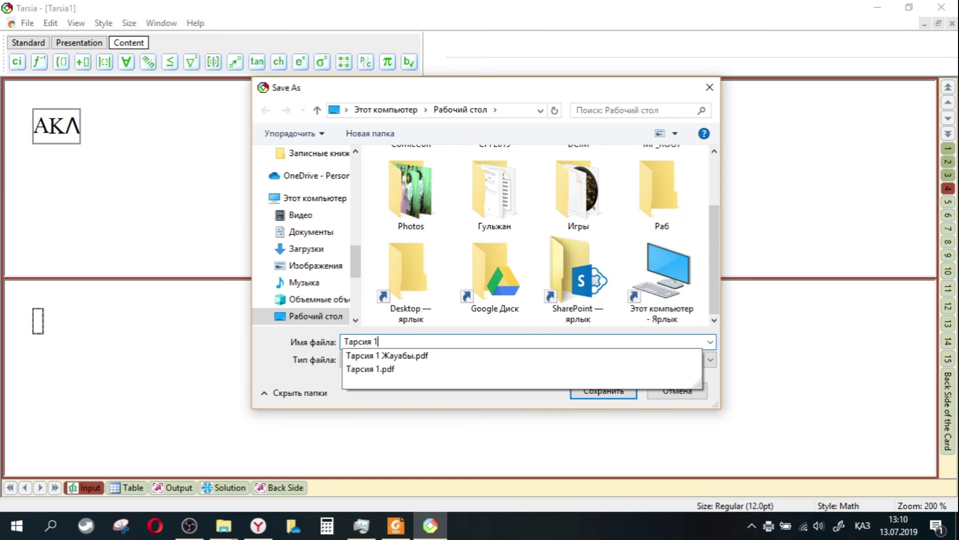
text(ия 1)
click(542, 407)
click(585, 394)
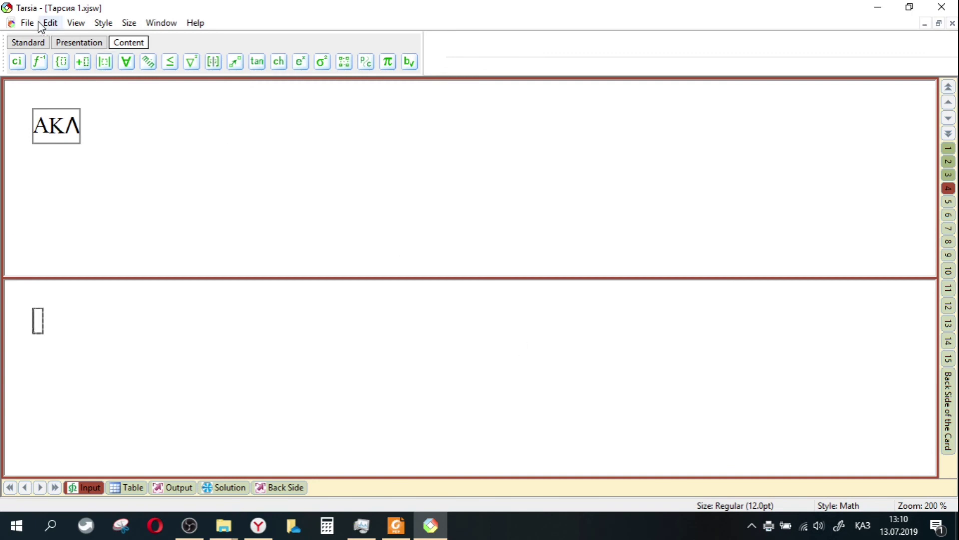
click(88, 43)
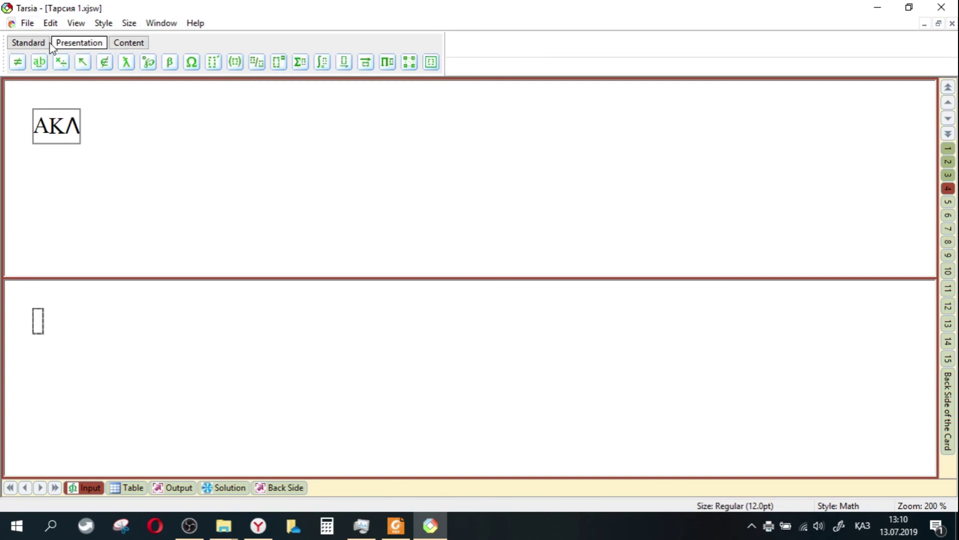
click(47, 43)
click(28, 23)
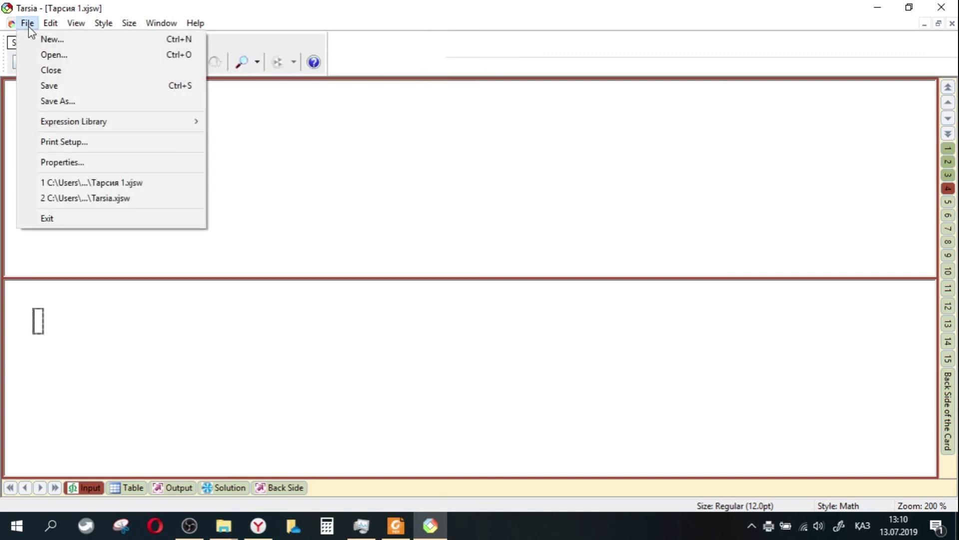
click(225, 197)
click(103, 23)
click(401, 222)
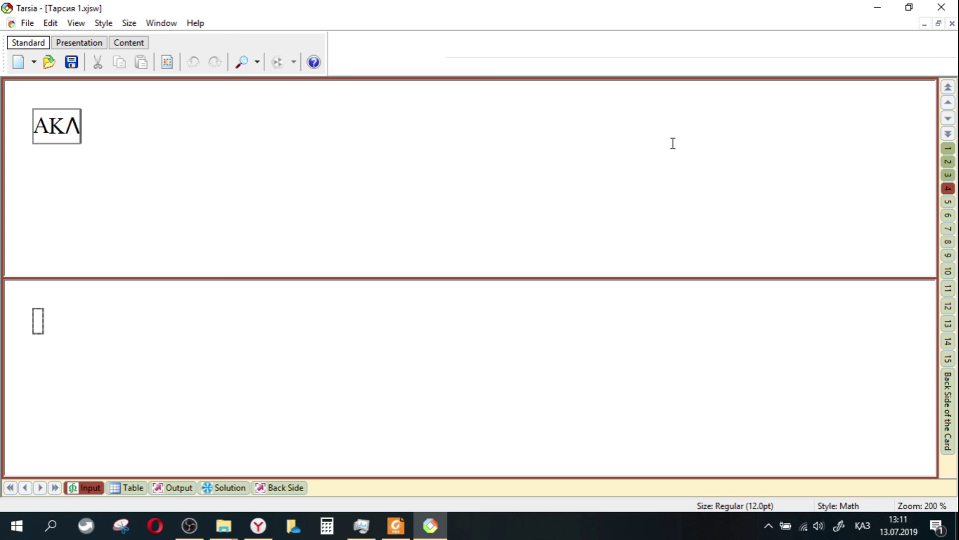
Switch to Foxit Reader and examine the completed example puzzle in "1 - тарсия.pdf".
mouse_move(396, 525)
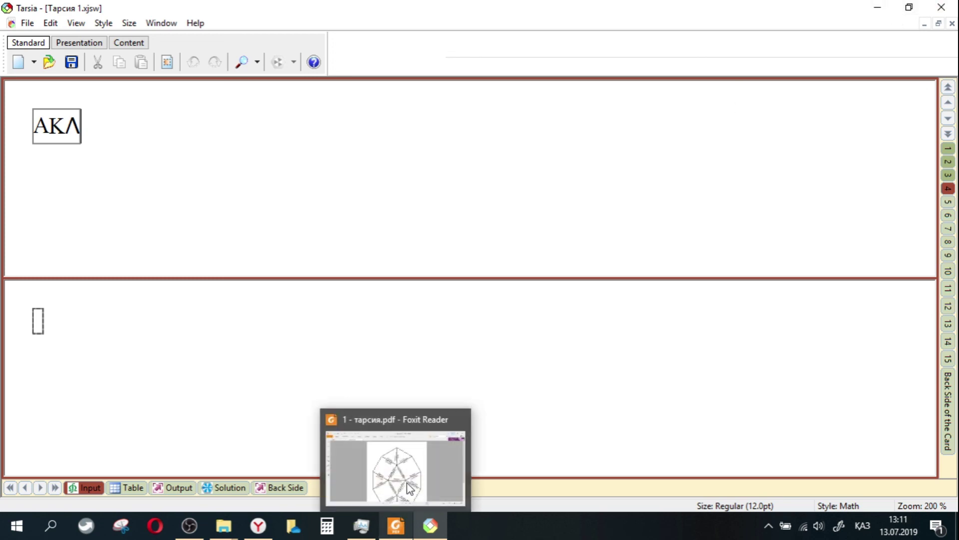
click(410, 487)
scroll(484, 251, down, 2)
scroll(499, 268, up, 1)
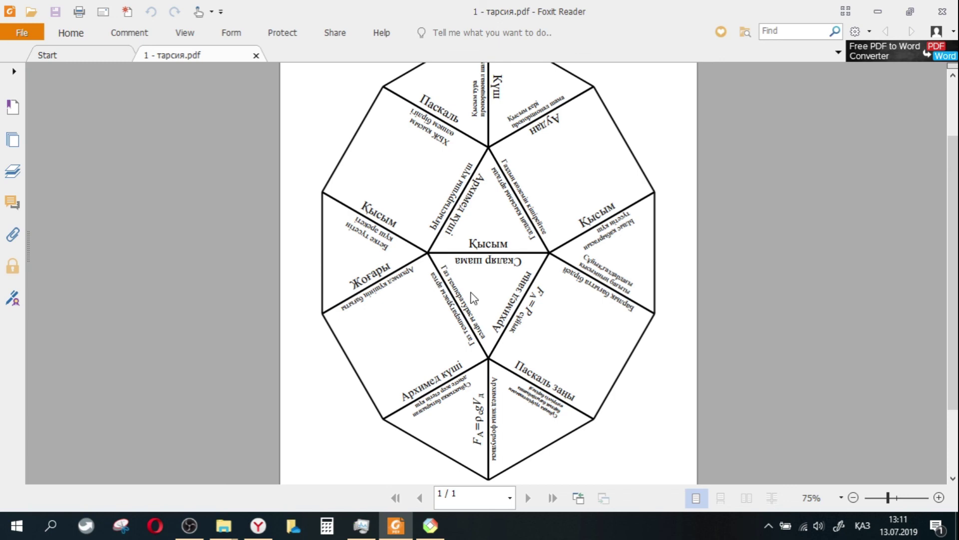
scroll(640, 289, up, 1)
scroll(615, 254, down, 1)
scroll(610, 259, up, 1)
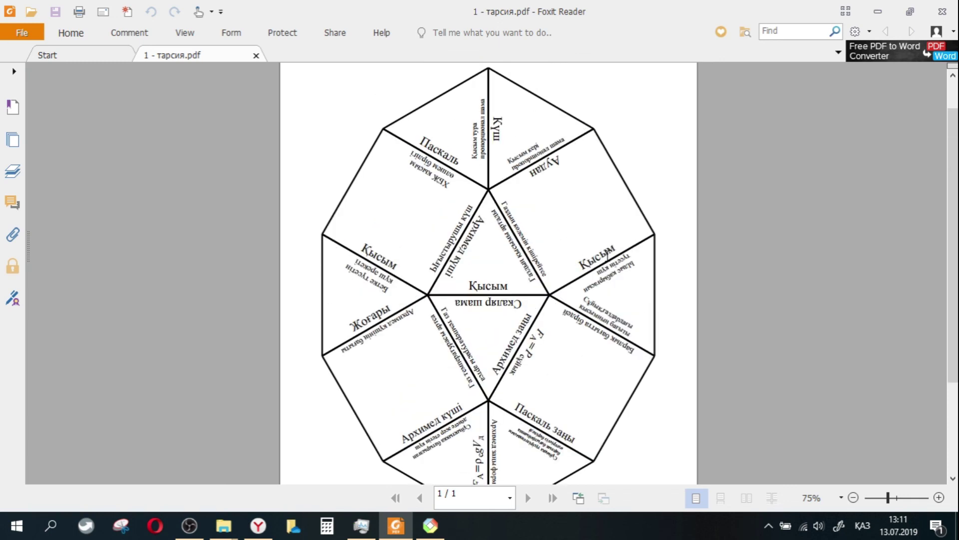
scroll(605, 256, down, 3)
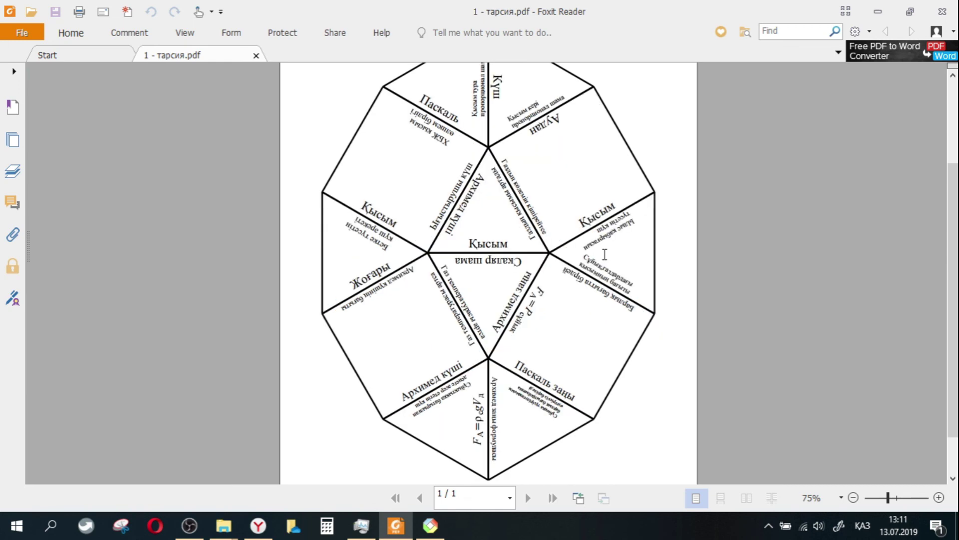
scroll(605, 254, up, 2)
scroll(605, 253, up, 1)
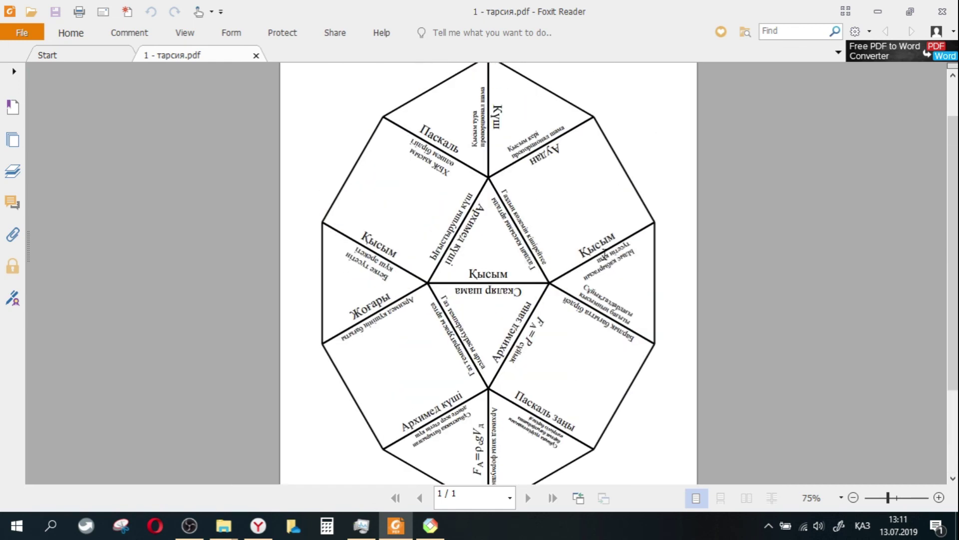
scroll(569, 261, up, 1)
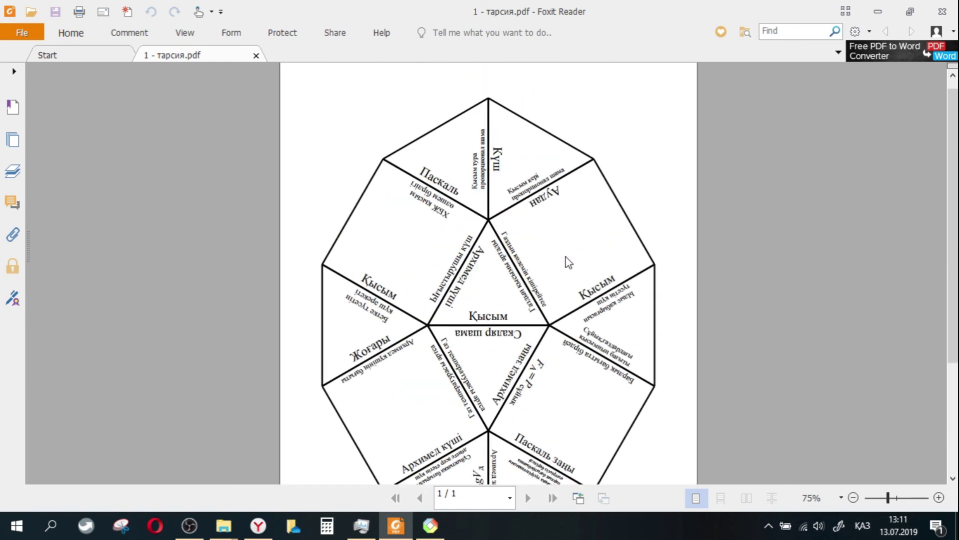
scroll(566, 256, down, 1)
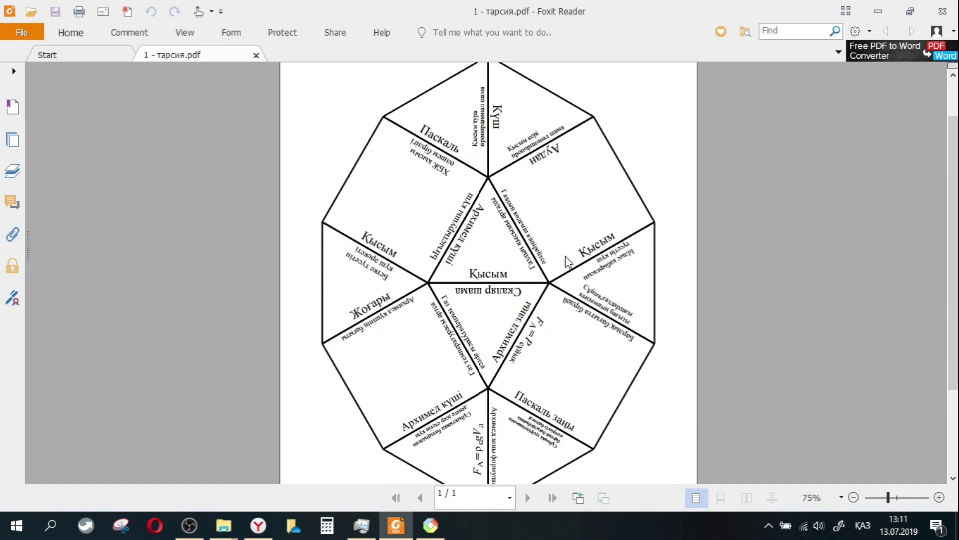